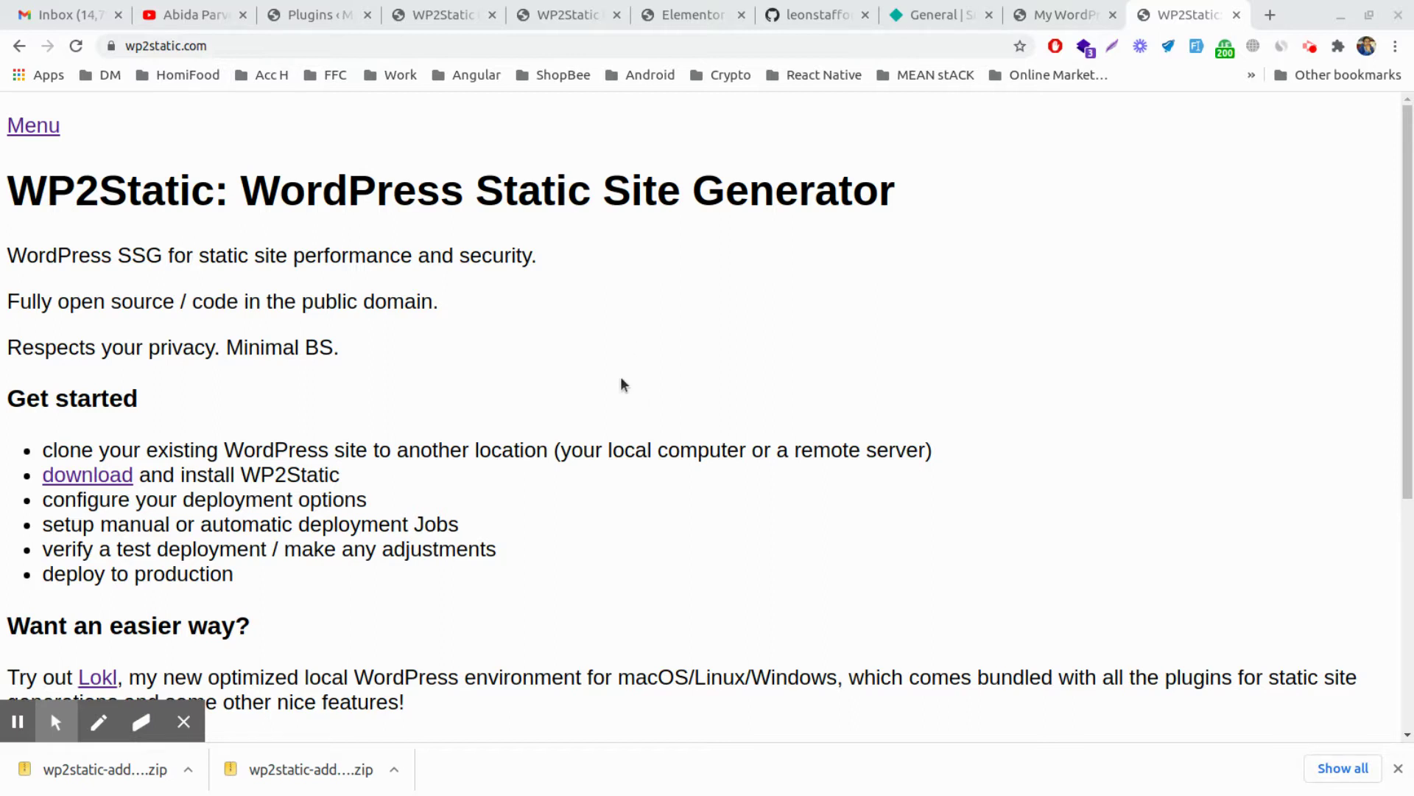
# Go from the WP2Static download link to the installers page for existing donors
pyautogui.moveTo(258, 45); pyautogui.dragTo(124, 46)
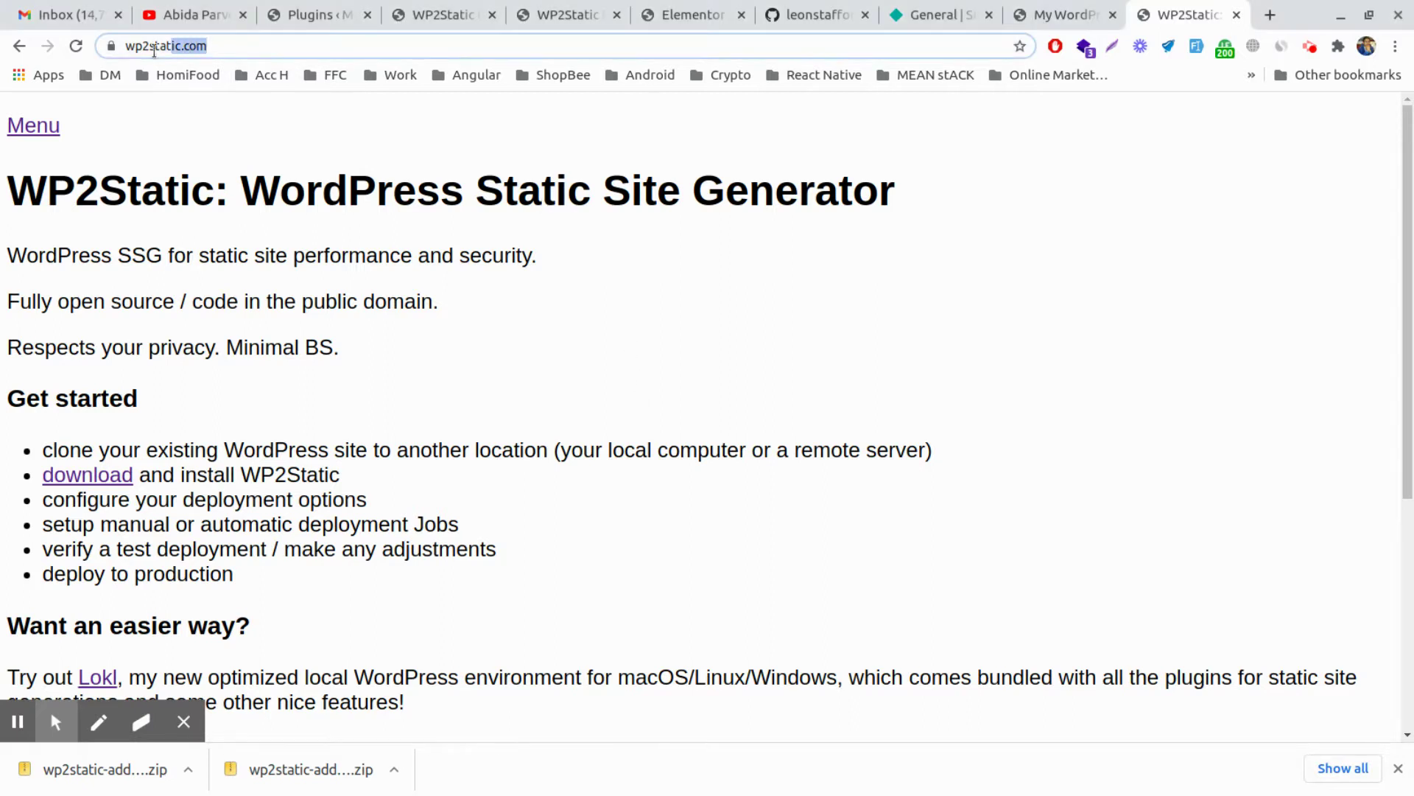
pyautogui.click(538, 166)
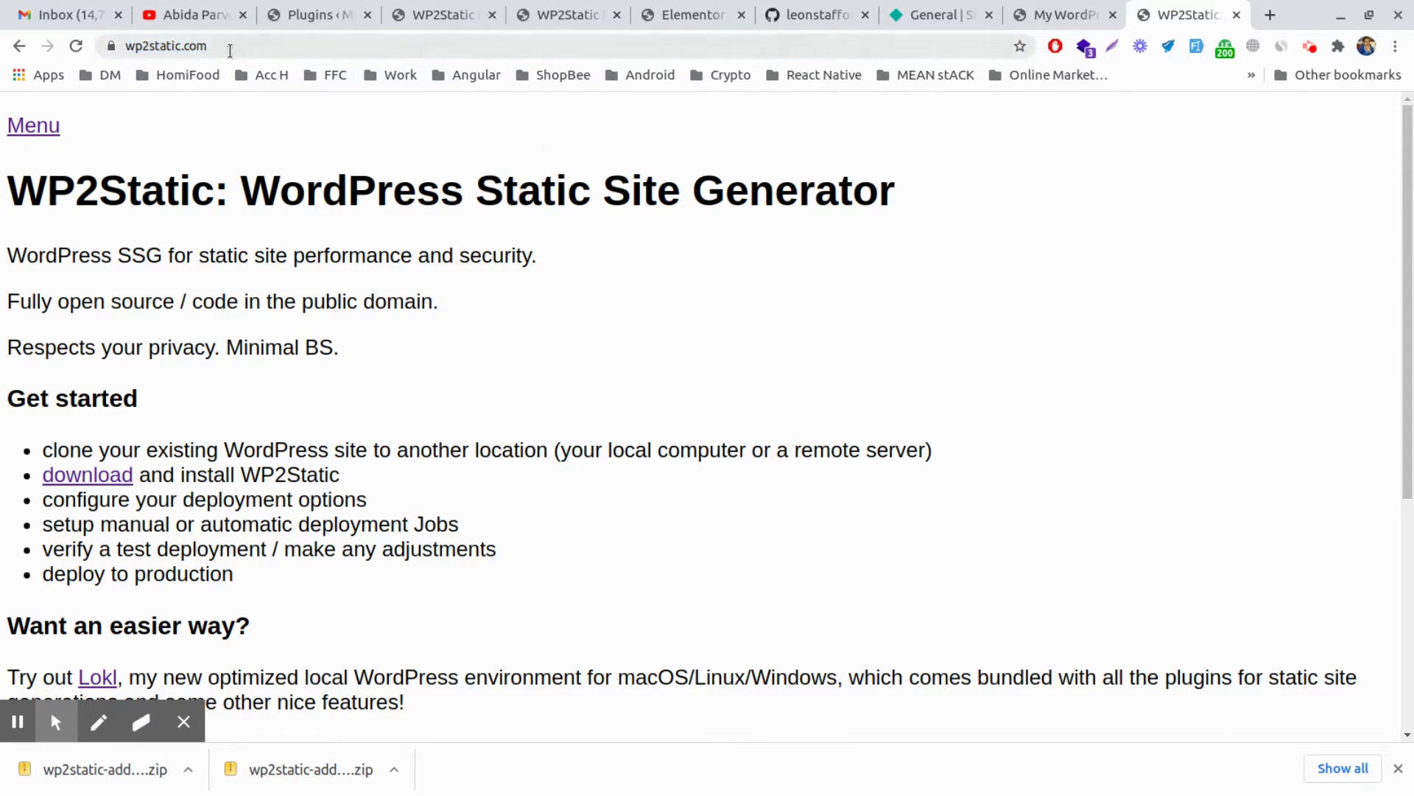
pyautogui.moveTo(128, 46)
pyautogui.mouseDown()
pyautogui.moveTo(181, 45)
pyautogui.moveTo(140, 50)
pyautogui.mouseUp()
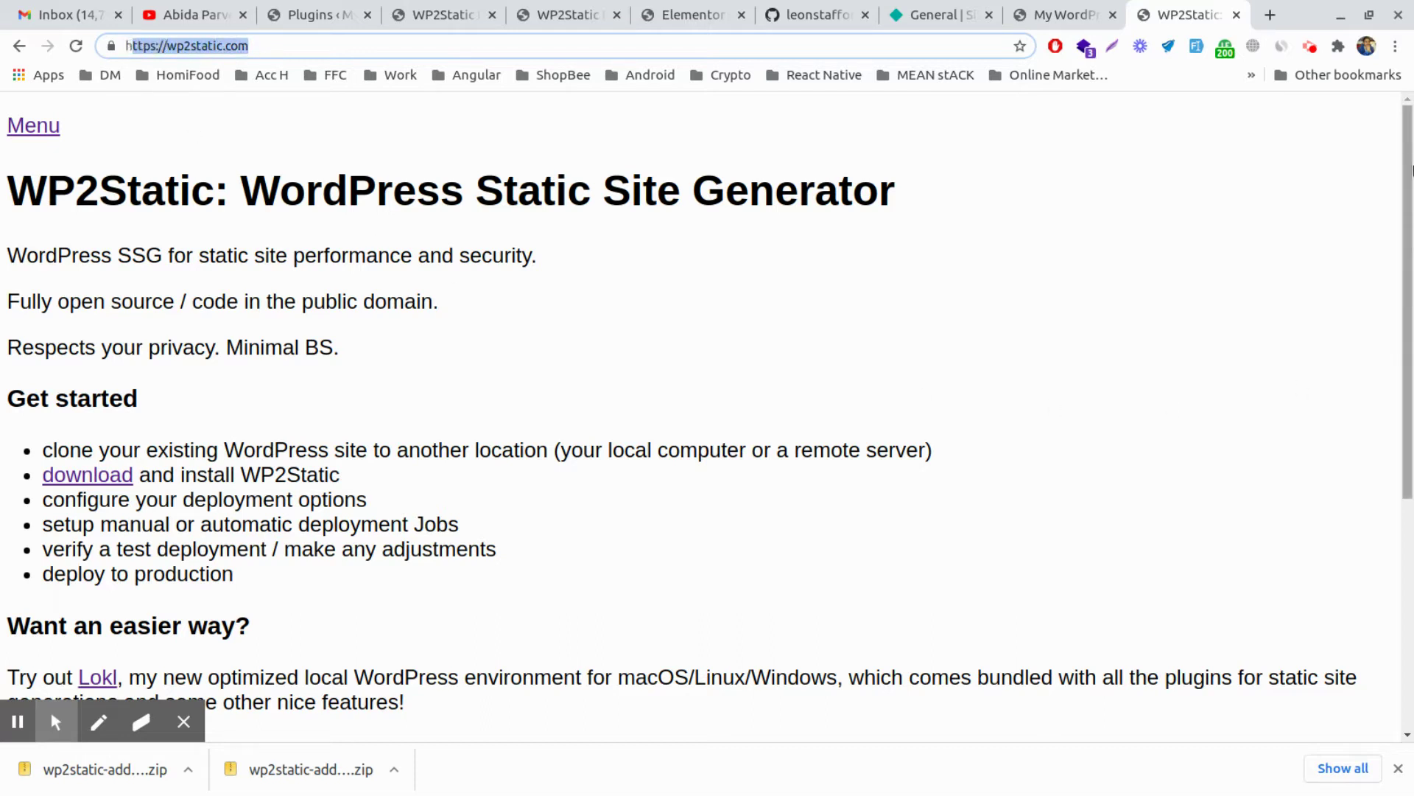
pyautogui.moveTo(1405, 168); pyautogui.dragTo(1408, 252)
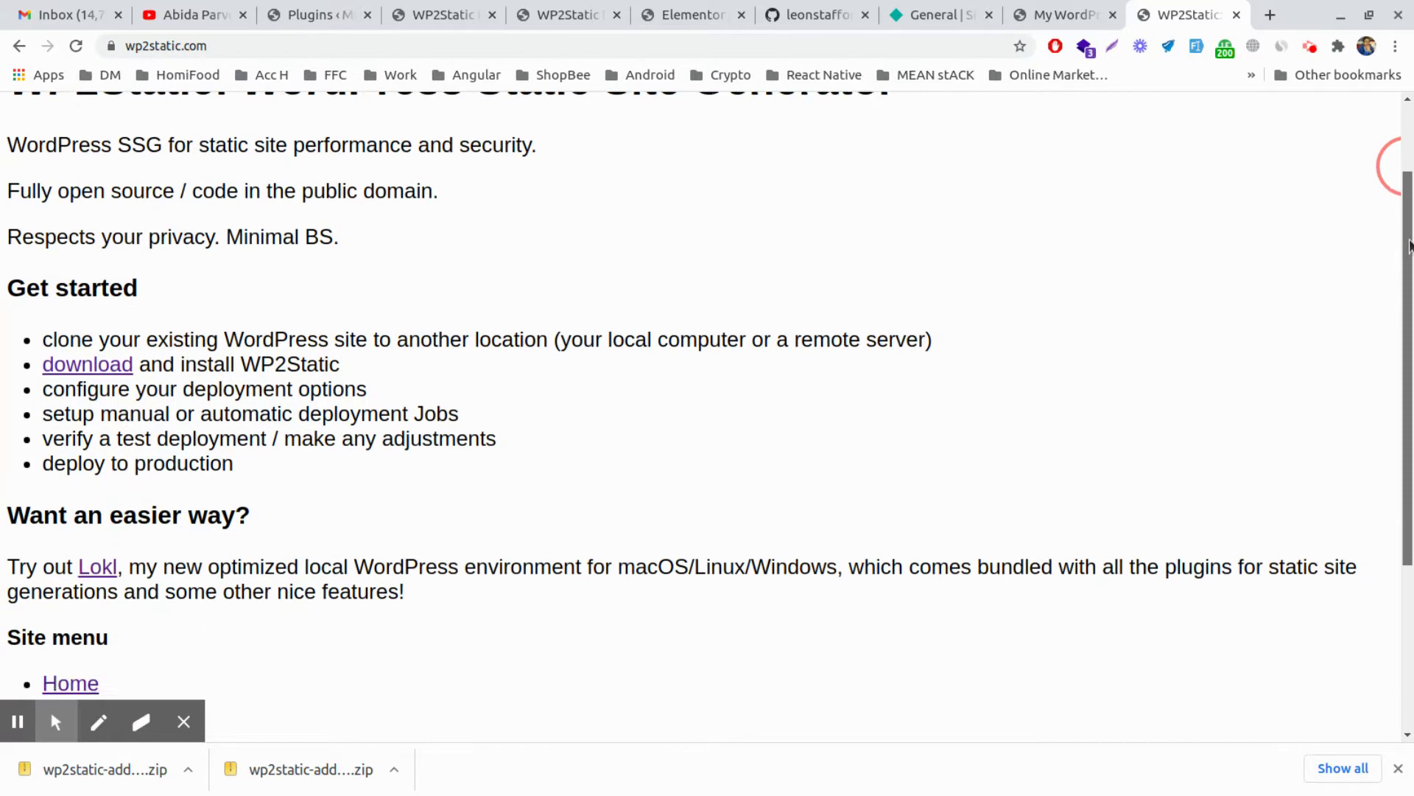
pyautogui.moveTo(1408, 252); pyautogui.dragTo(1408, 110)
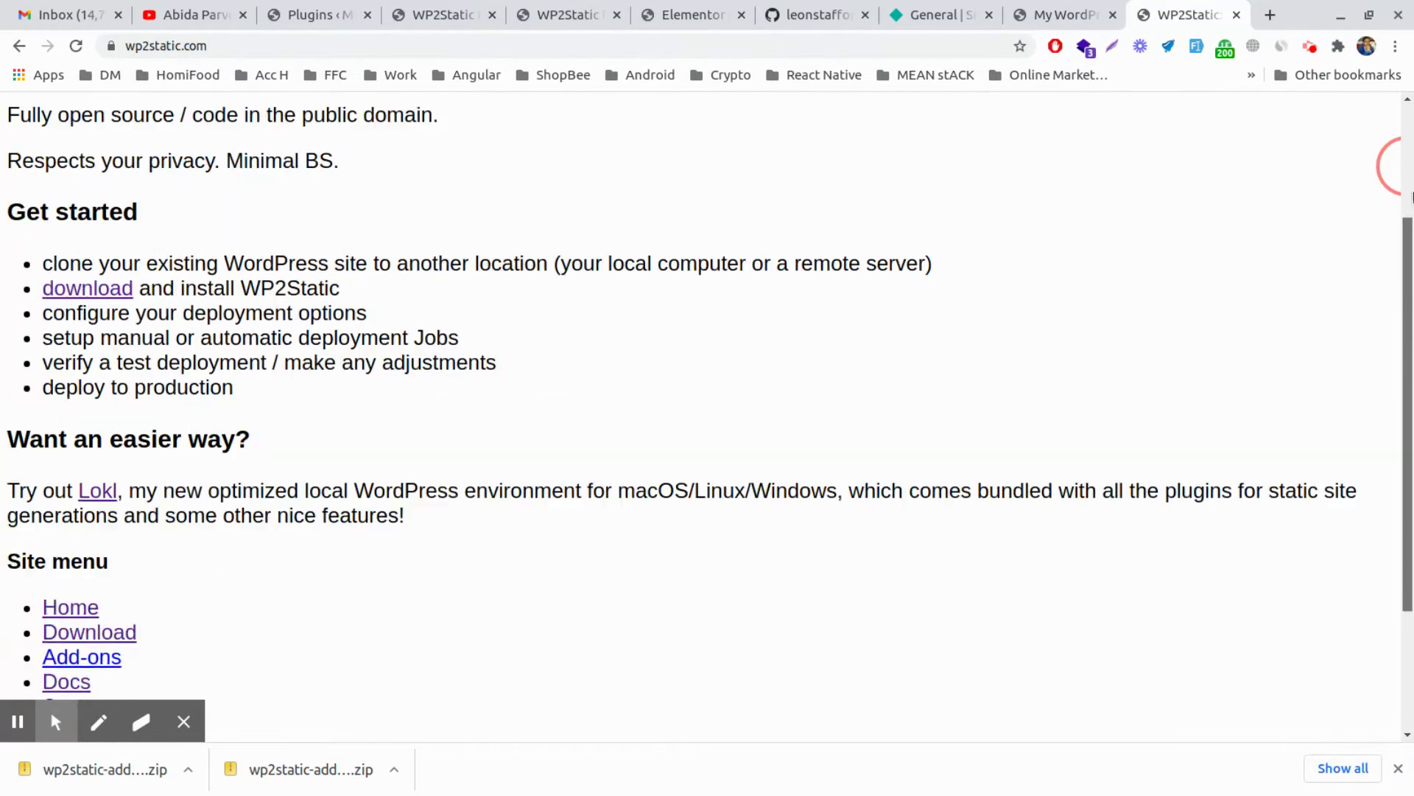
pyautogui.scroll(-1, 850, 229)
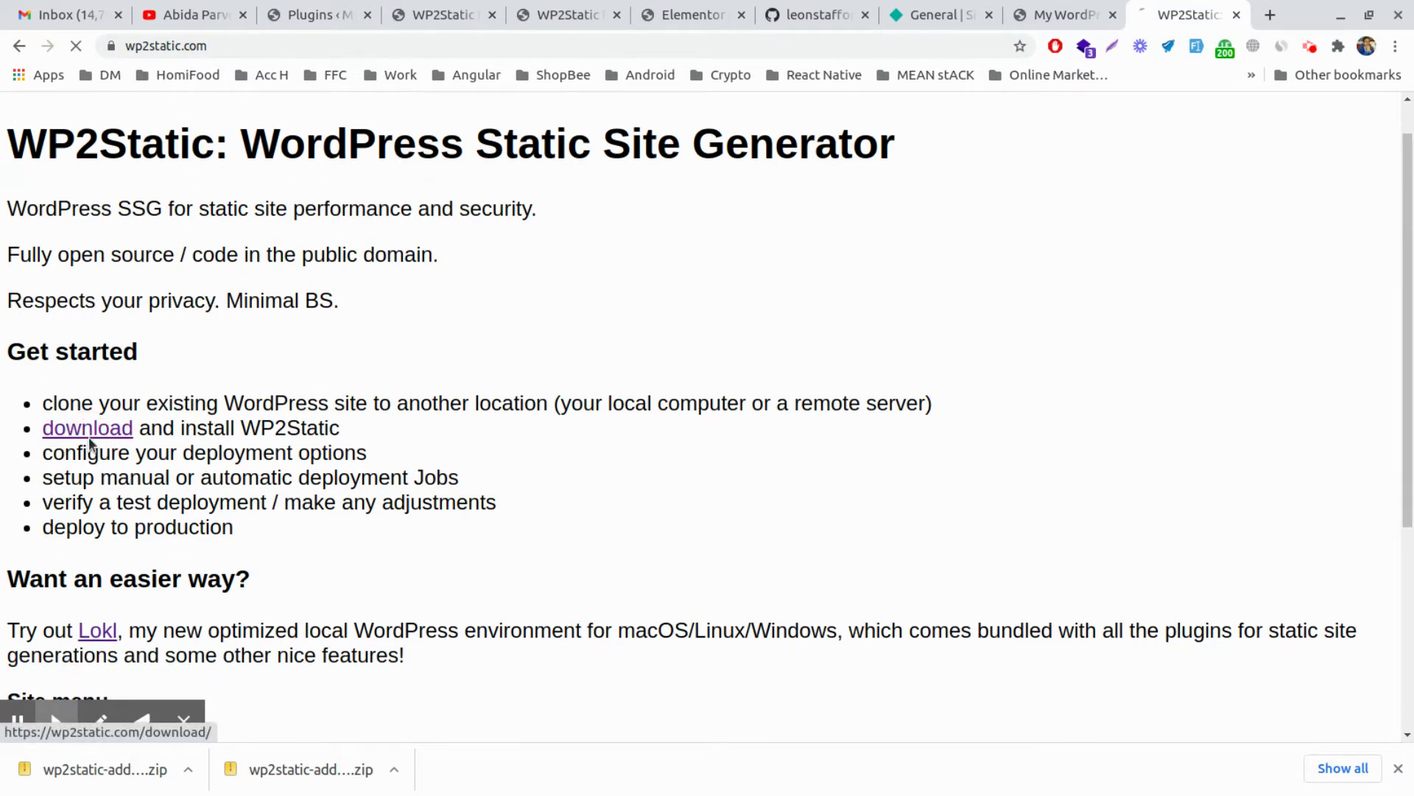
pyautogui.click(90, 474)
pyautogui.scroll(-1, 482, 413)
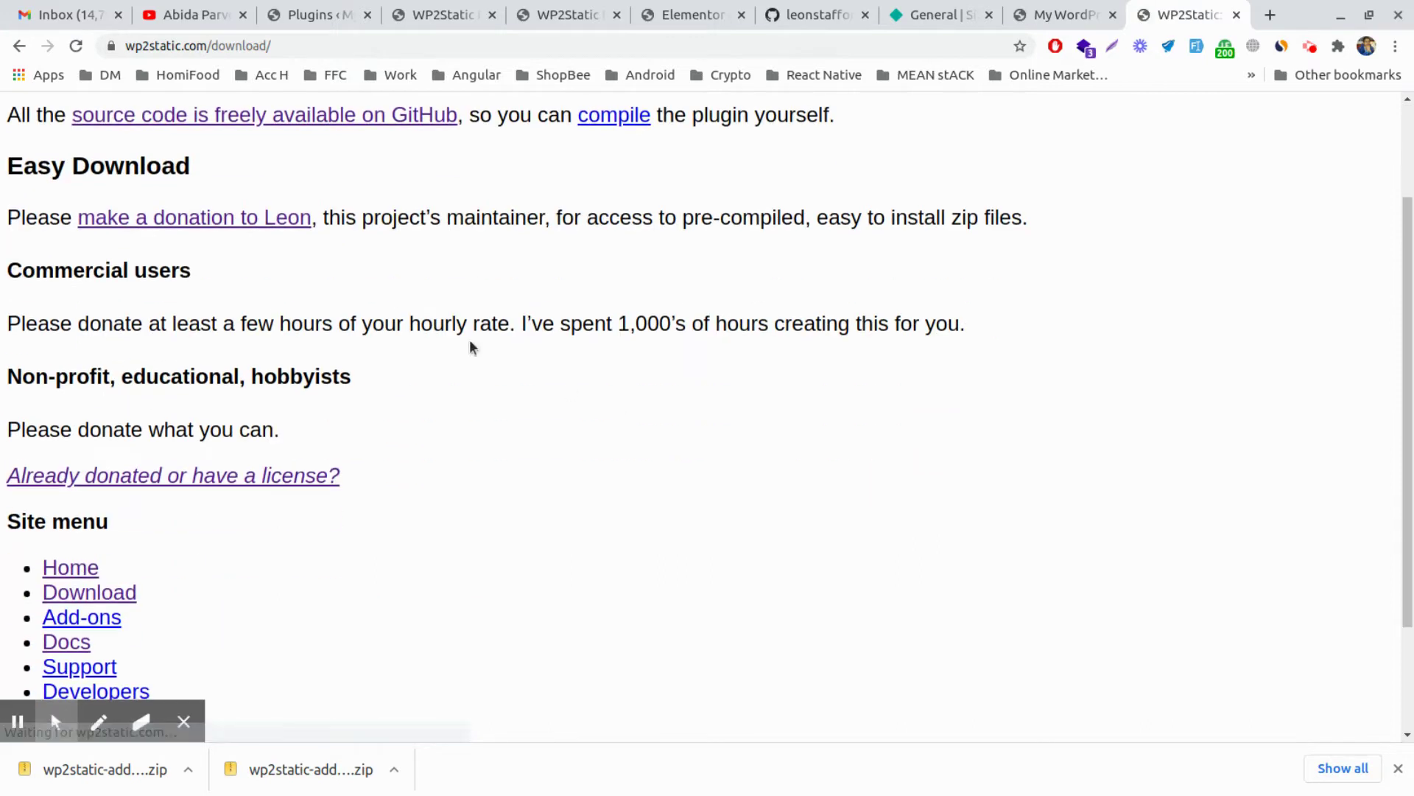
pyautogui.click(168, 477)
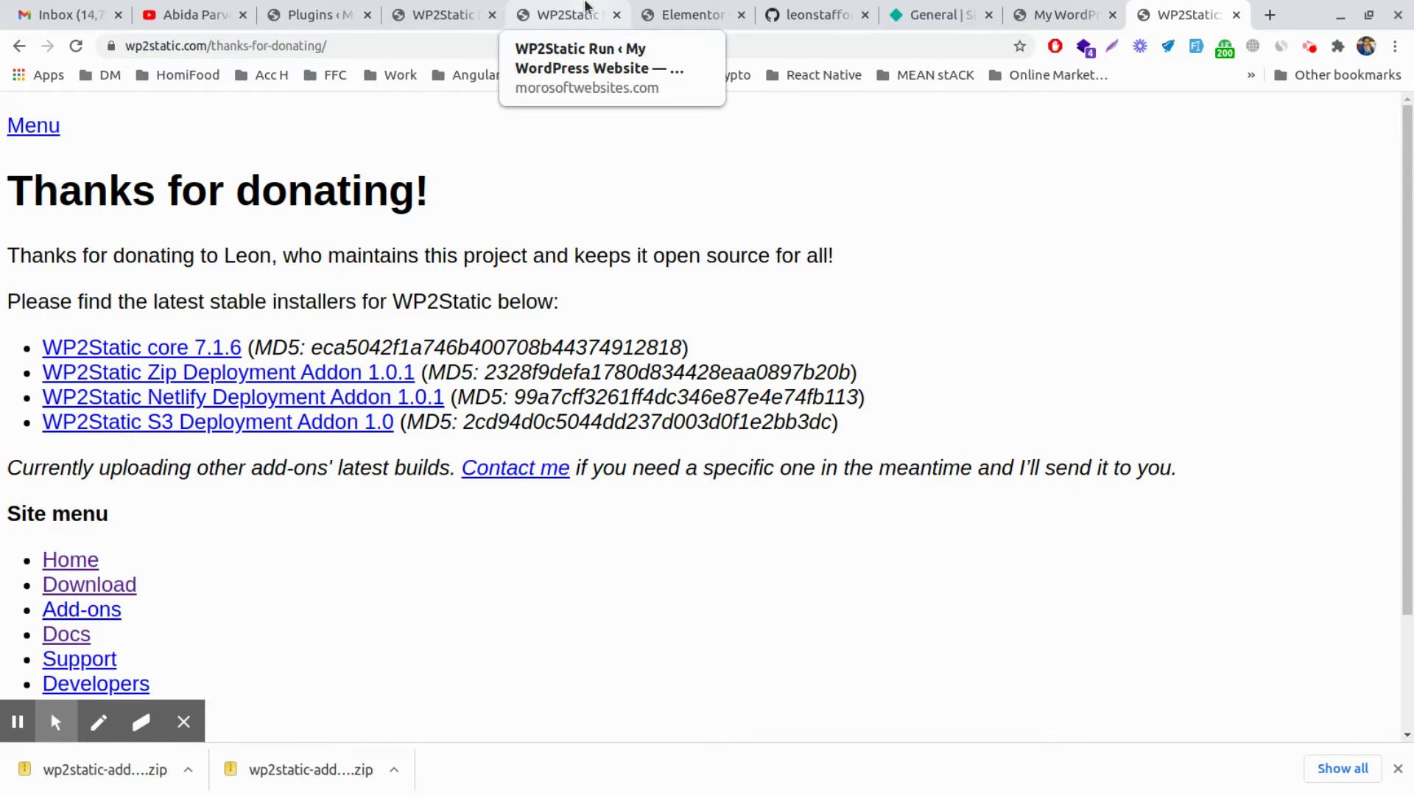
pyautogui.click(567, 14)
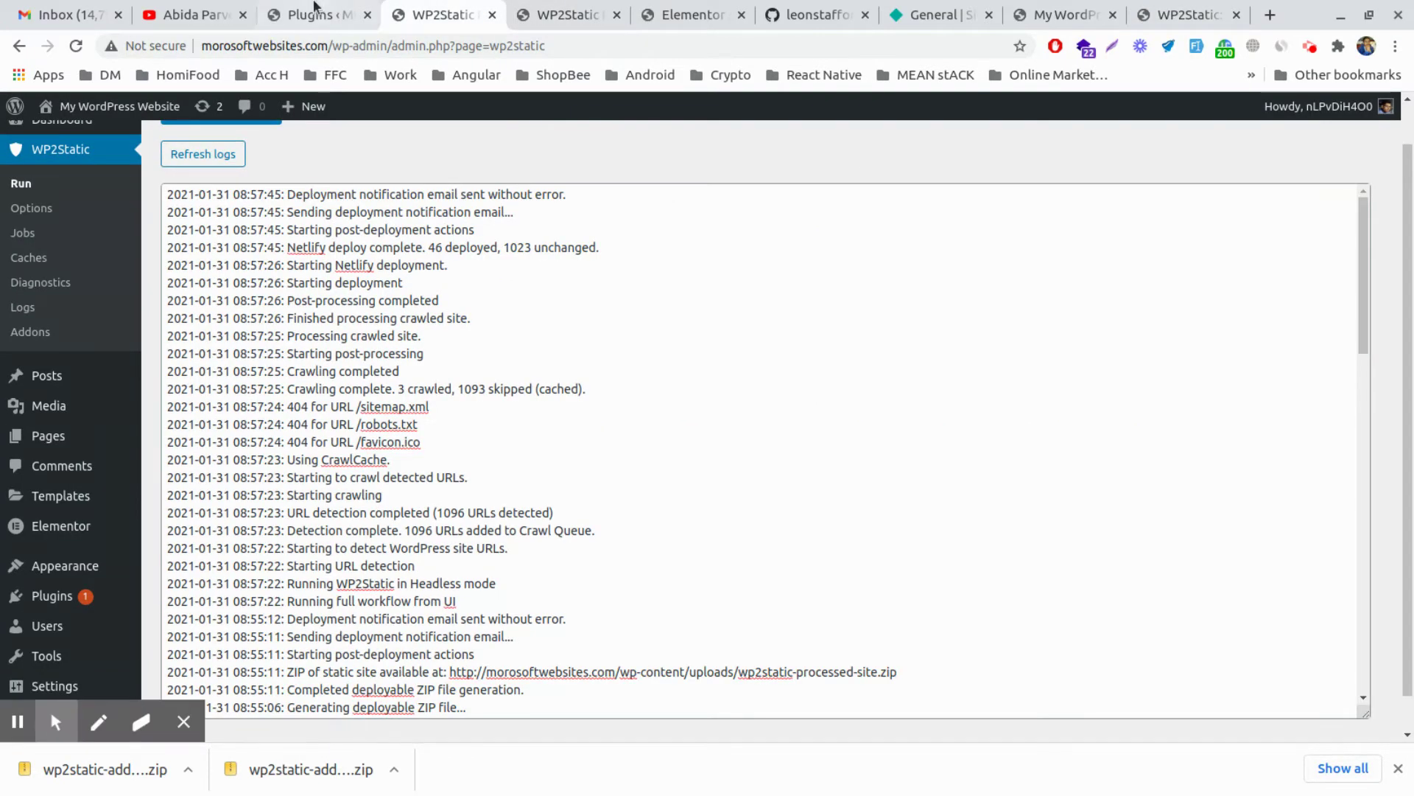
# Reload the WordPress Plugins list to show the WP2Static Netlify and Zip Deployment add-ons
pyautogui.click(315, 14)
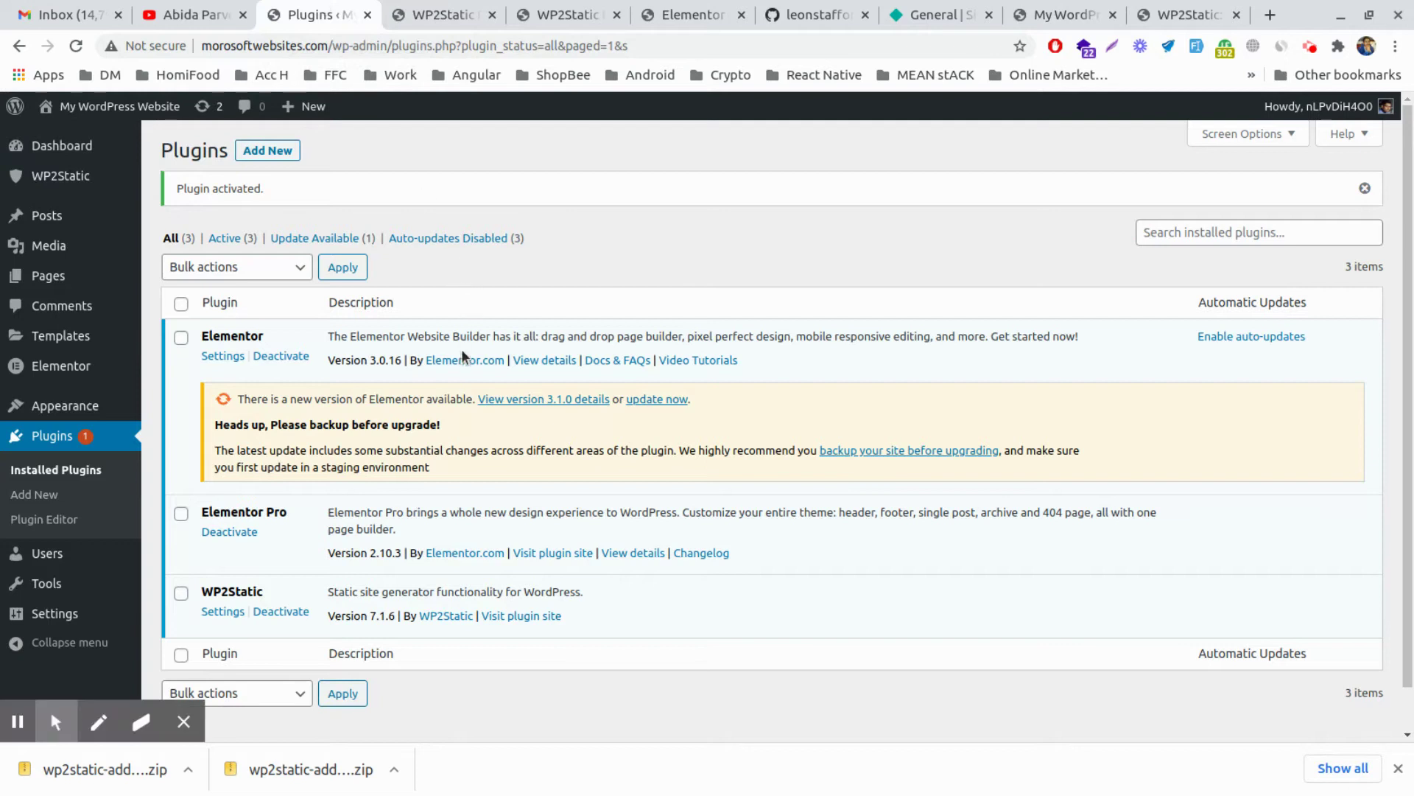
pyautogui.click(75, 45)
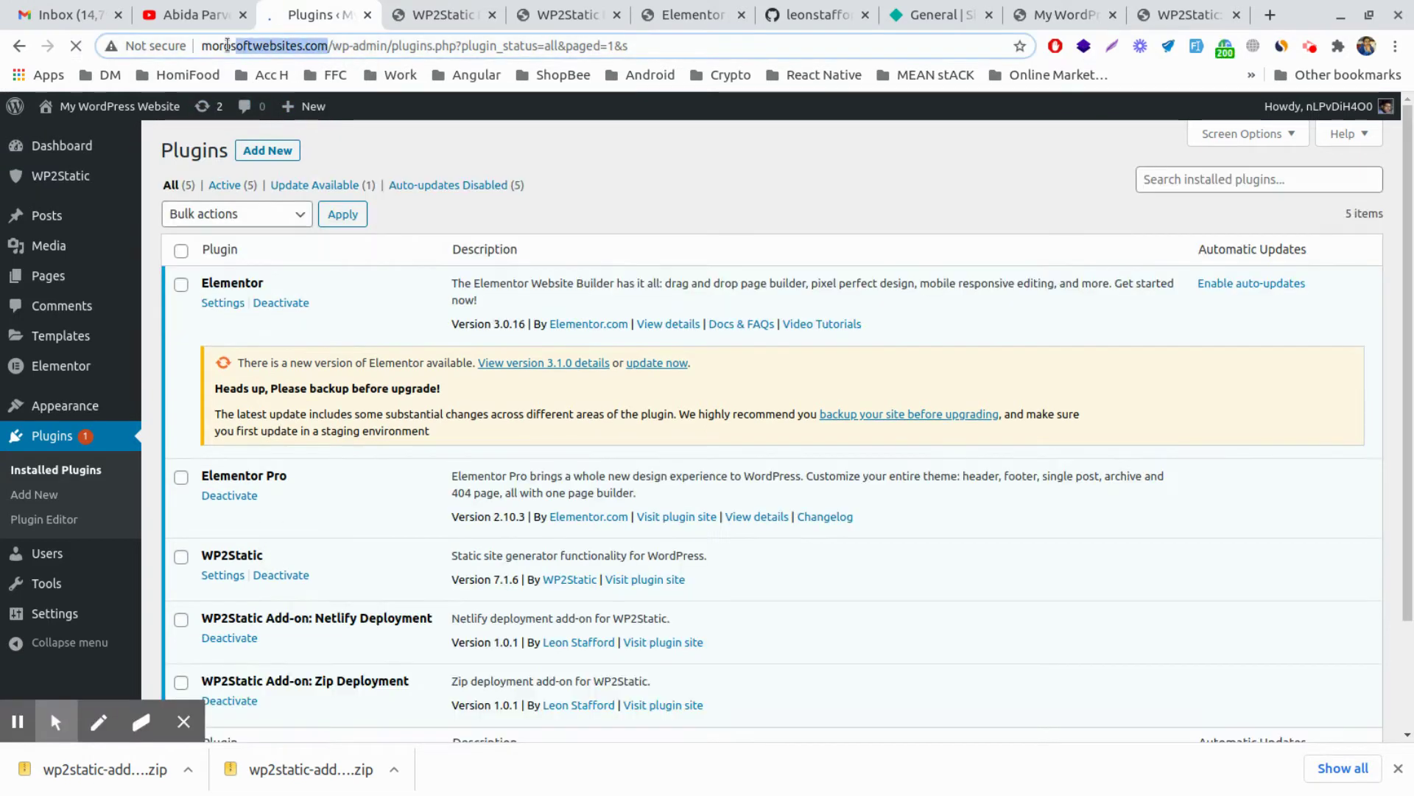
pyautogui.moveTo(328, 46); pyautogui.dragTo(204, 46)
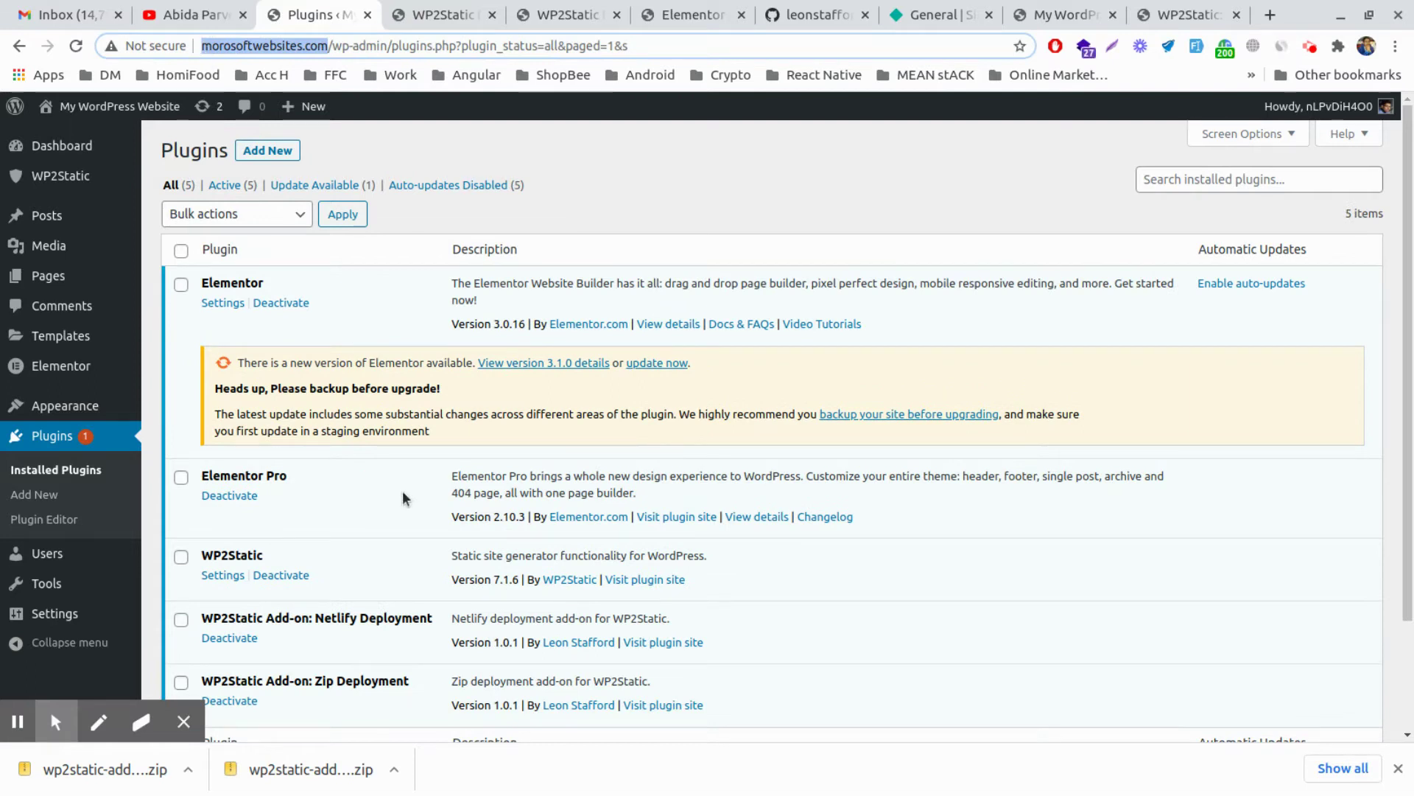
pyautogui.scroll(-1, 402, 490)
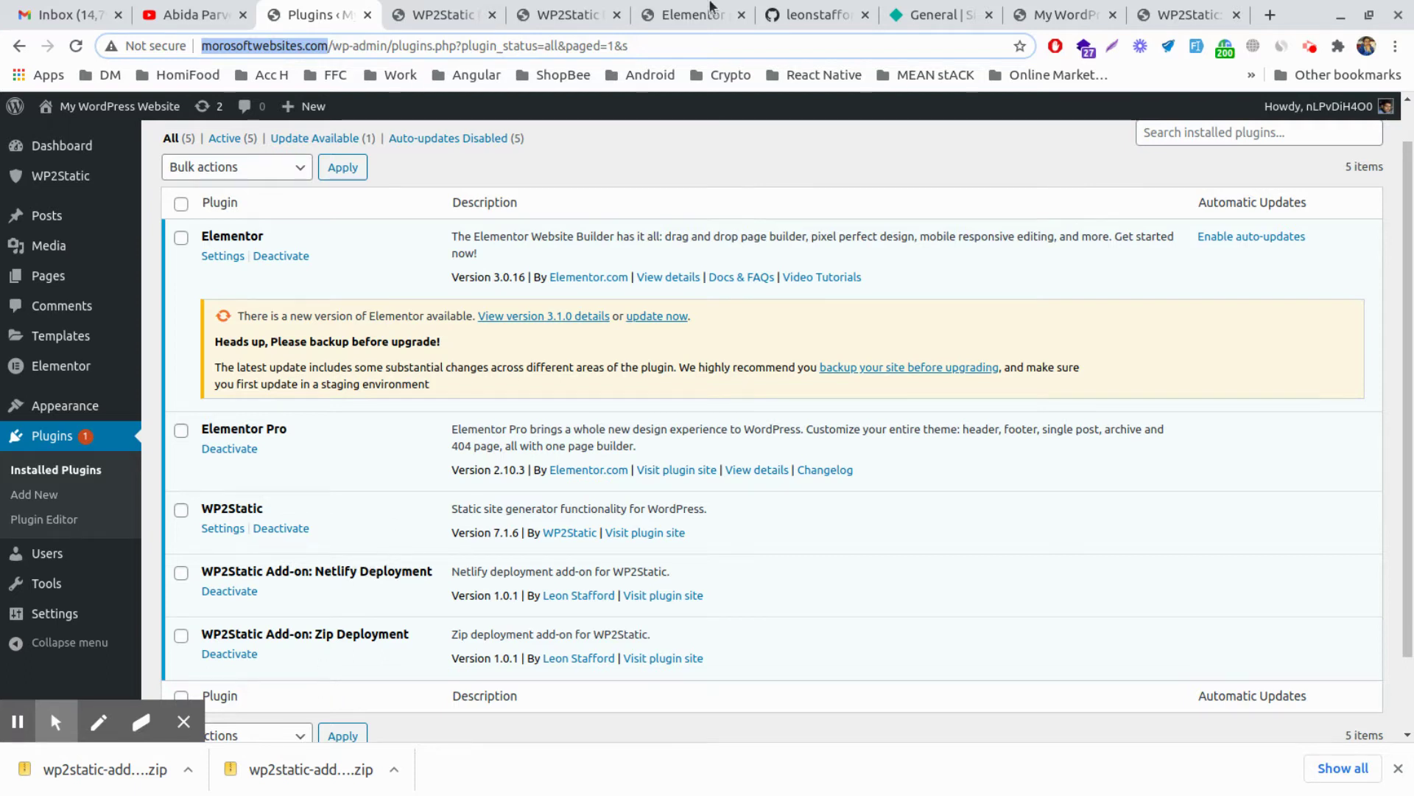
pyautogui.click(691, 14)
# Open the deployed ali-test-lander.netlify.app site and the WordPress site in new tabs
pyautogui.click(934, 14)
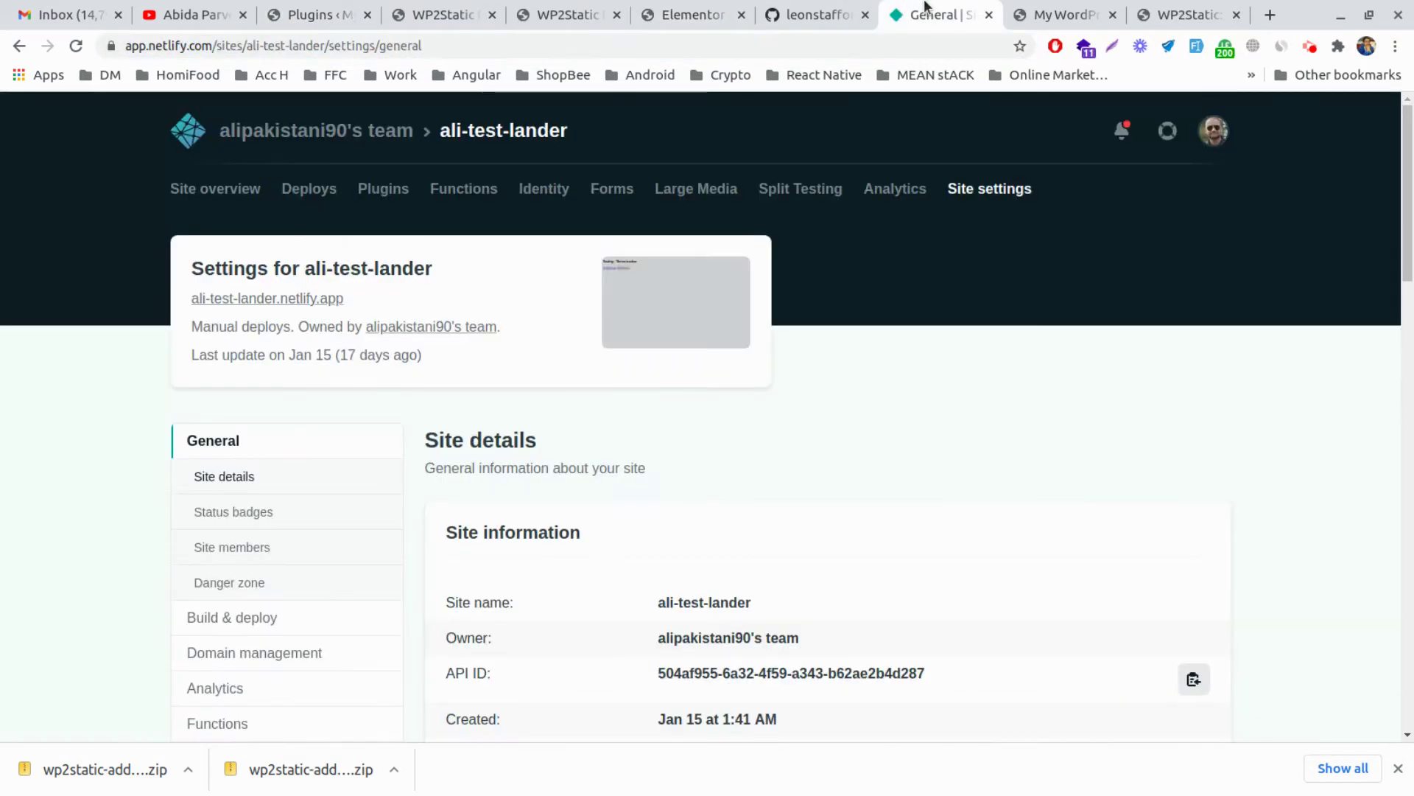
pyautogui.rightClick(320, 300)
pyautogui.click(413, 312)
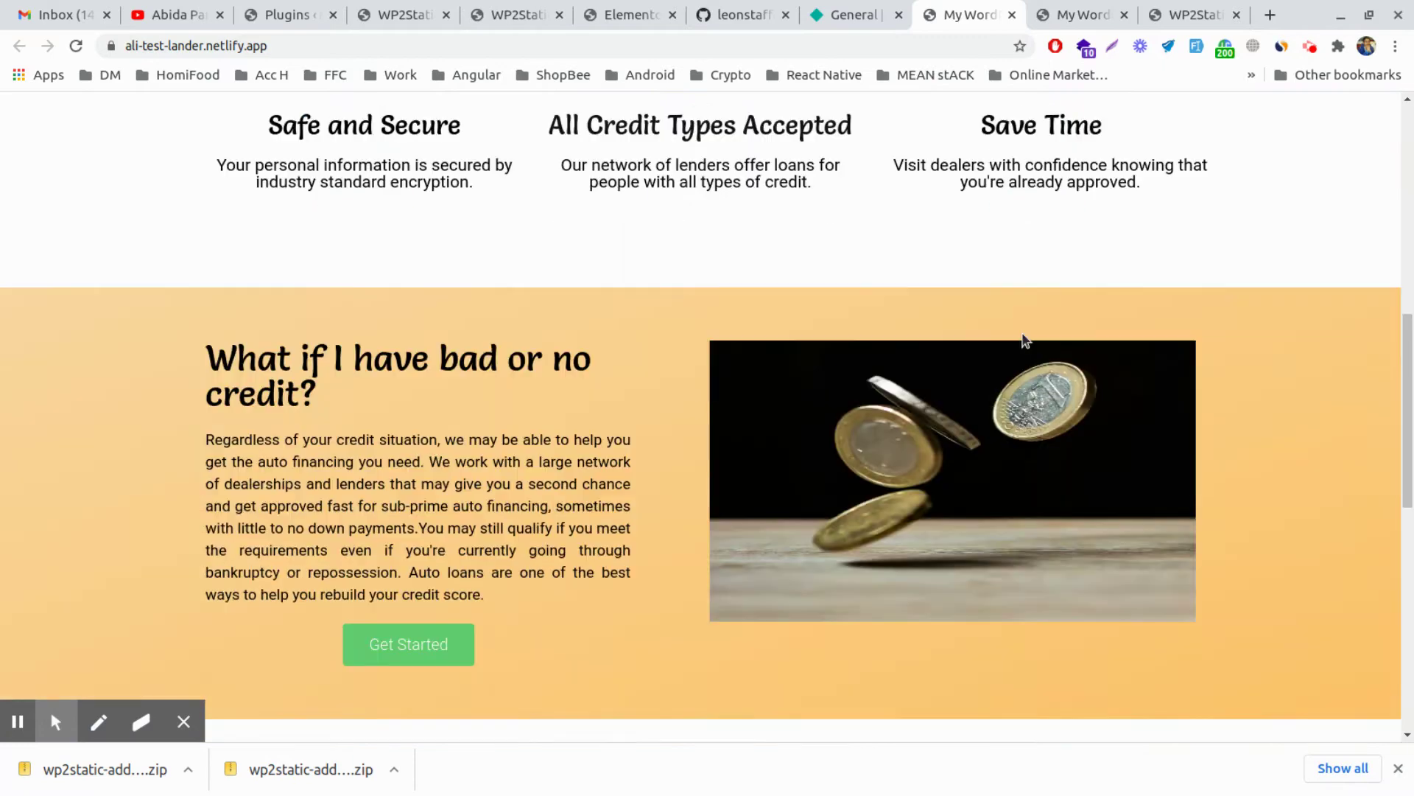
pyautogui.scroll(-8, 994, 332)
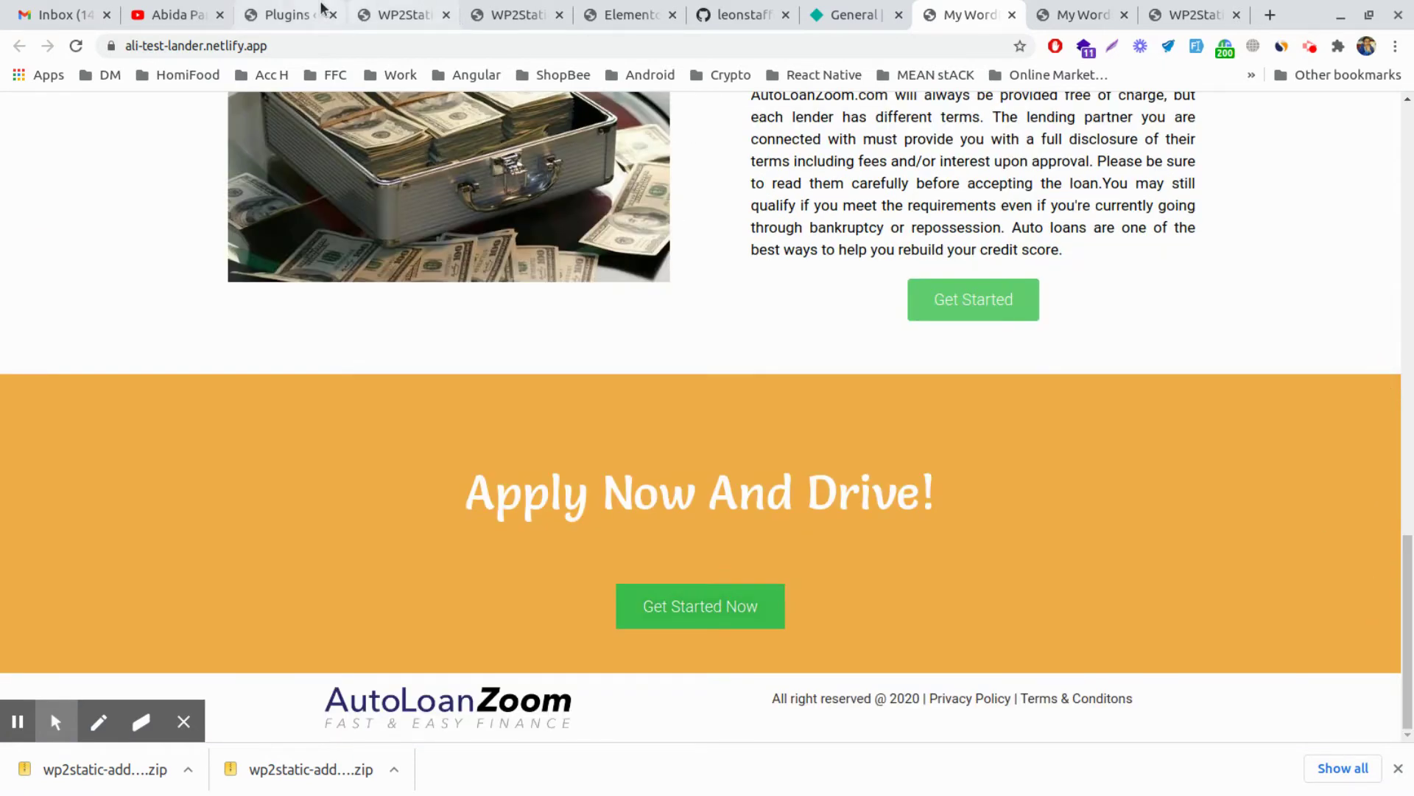
pyautogui.click(287, 14)
pyautogui.moveTo(118, 104)
pyautogui.rightClick(62, 137)
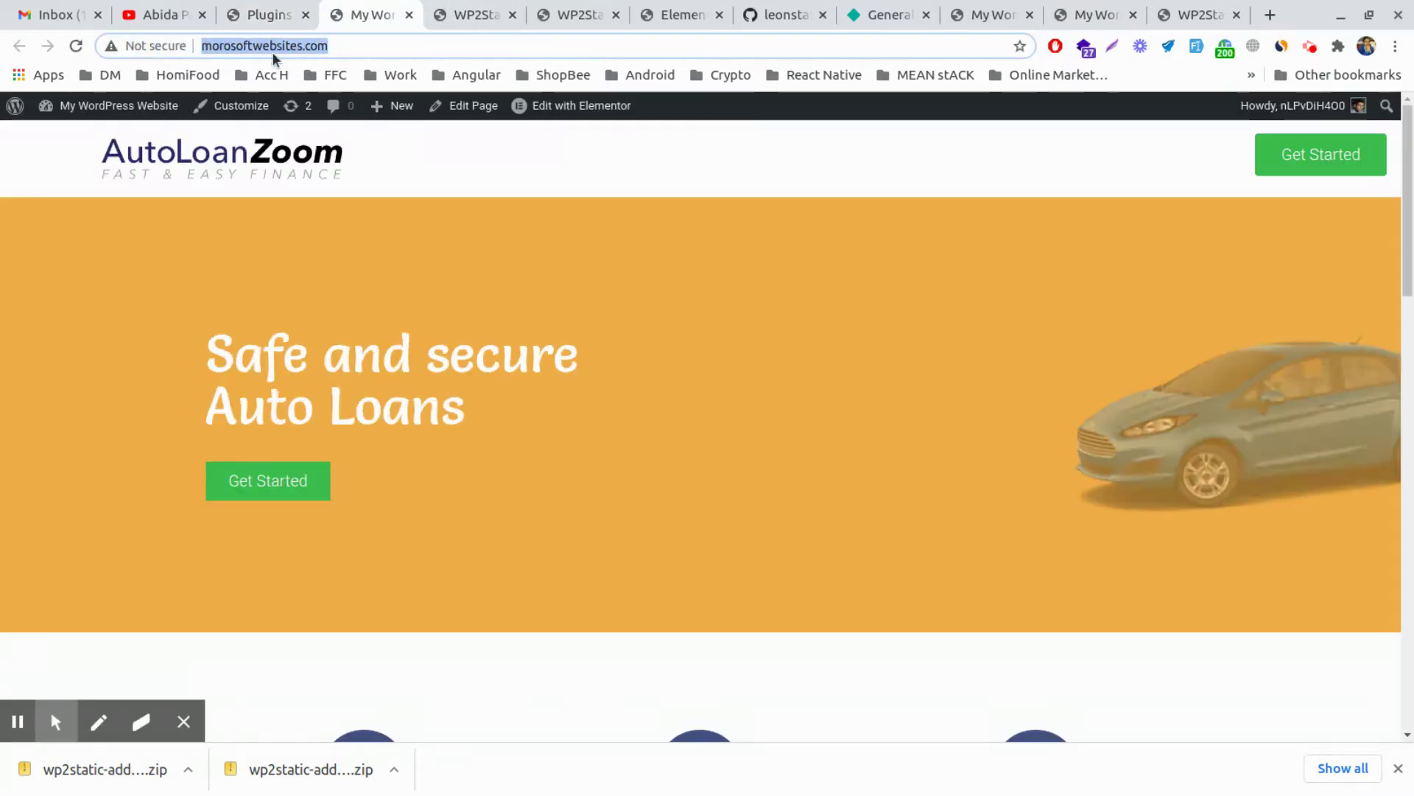
pyautogui.scroll(-2, 943, 253)
pyautogui.scroll(-2, 631, 331)
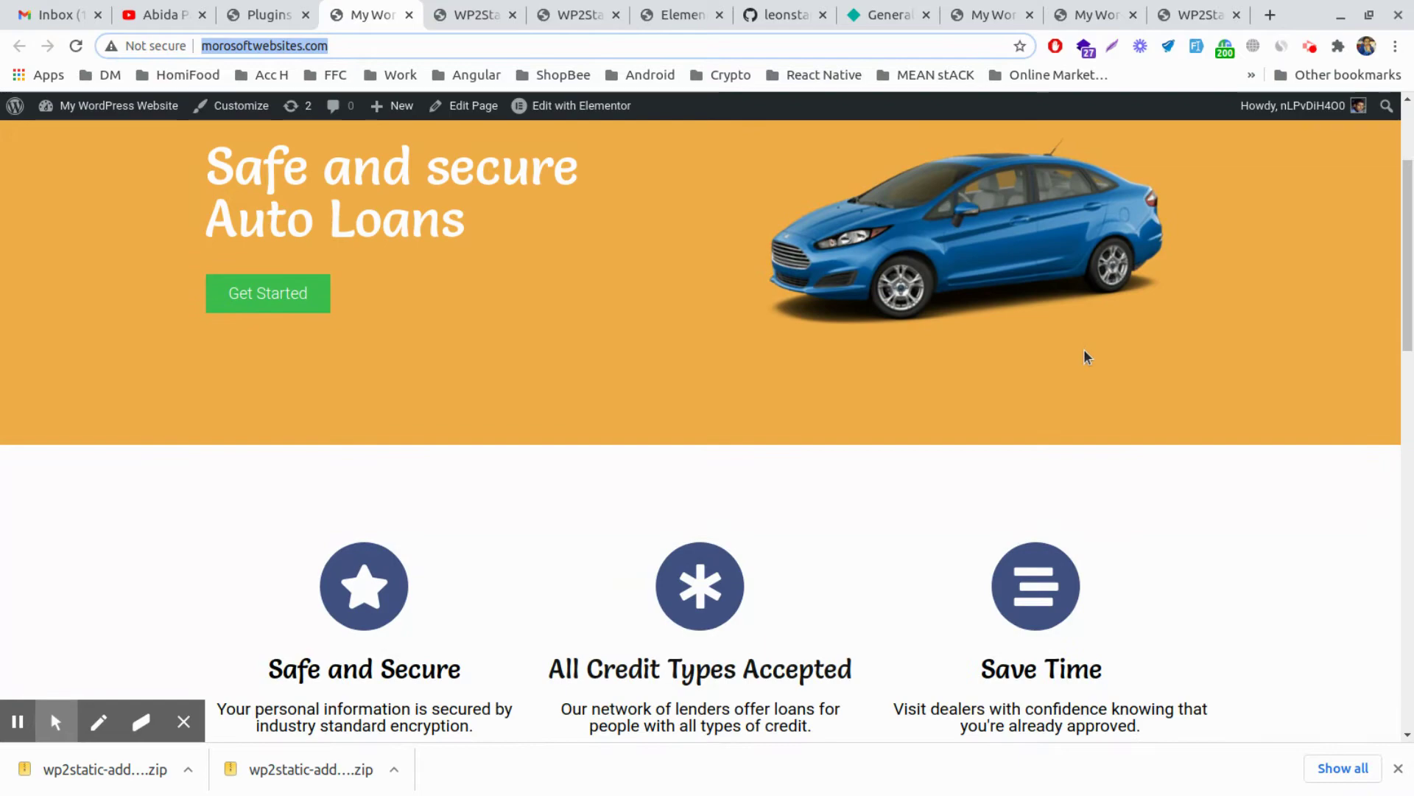
pyautogui.scroll(-4, 1084, 348)
pyautogui.scroll(-2, 1017, 355)
pyautogui.scroll(-4, 1017, 355)
pyautogui.scroll(-4, 988, 350)
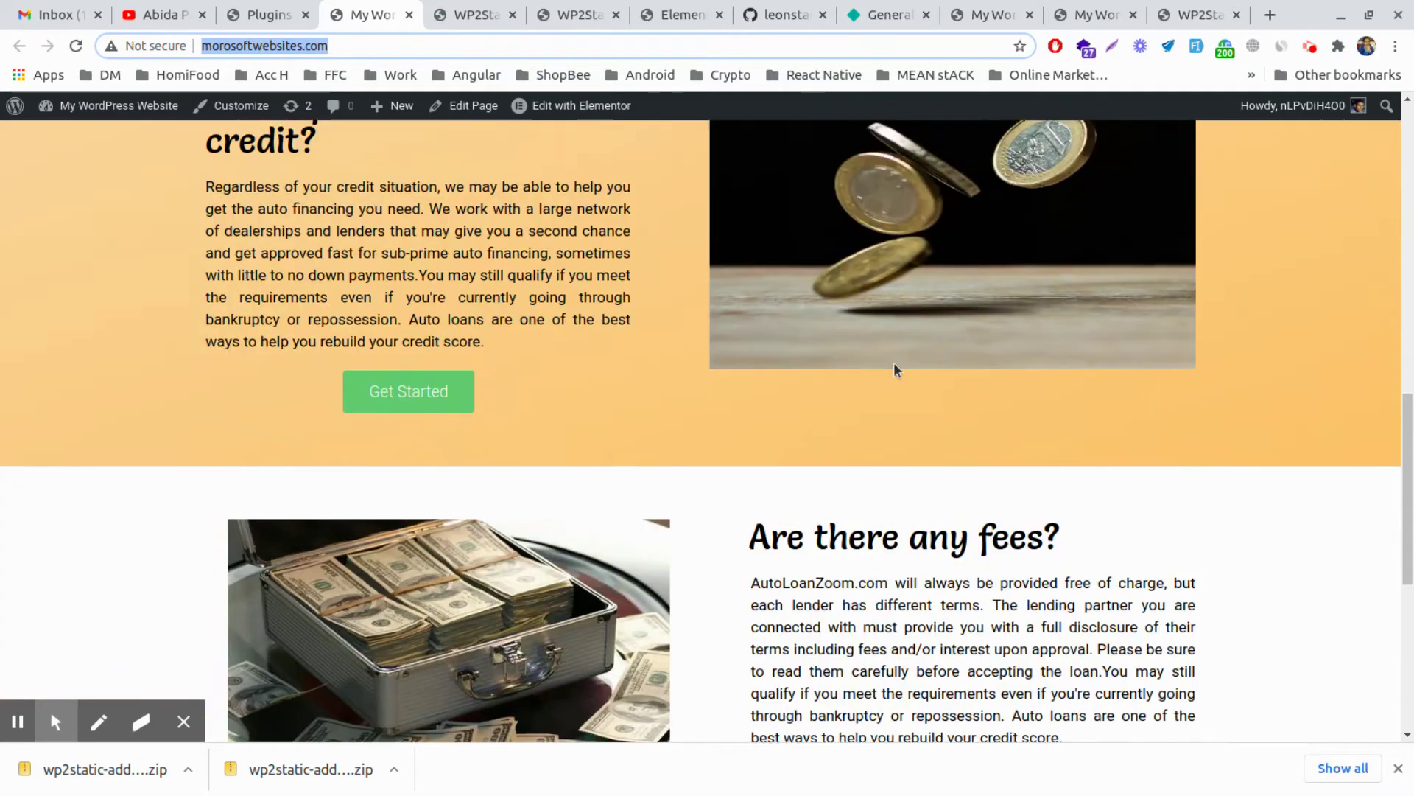
pyautogui.scroll(-3, 907, 349)
pyautogui.moveTo(1407, 572); pyautogui.dragTo(1406, 133)
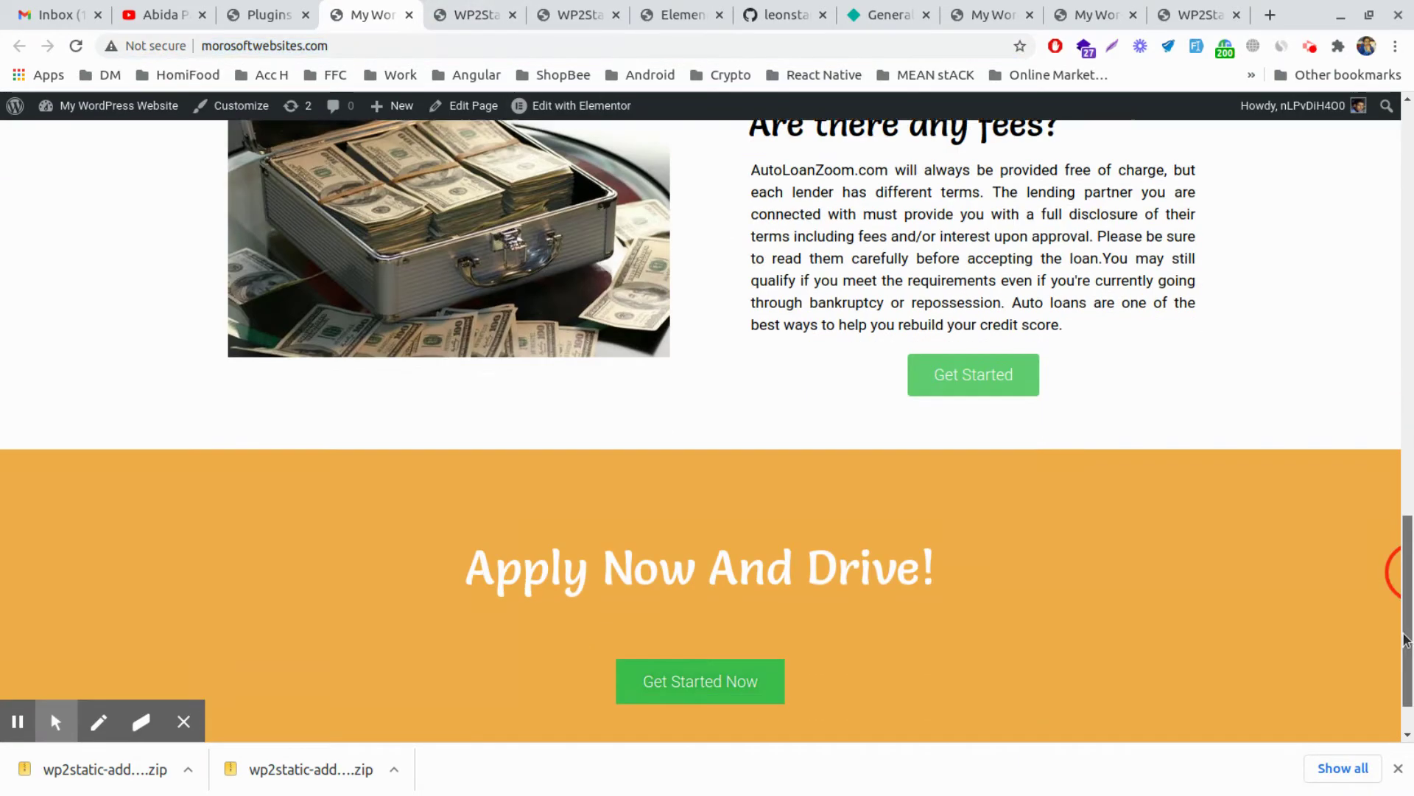
# Leave the AutoLoanZoom homepage for the WP2Static deployment log tab
pyautogui.click(470, 14)
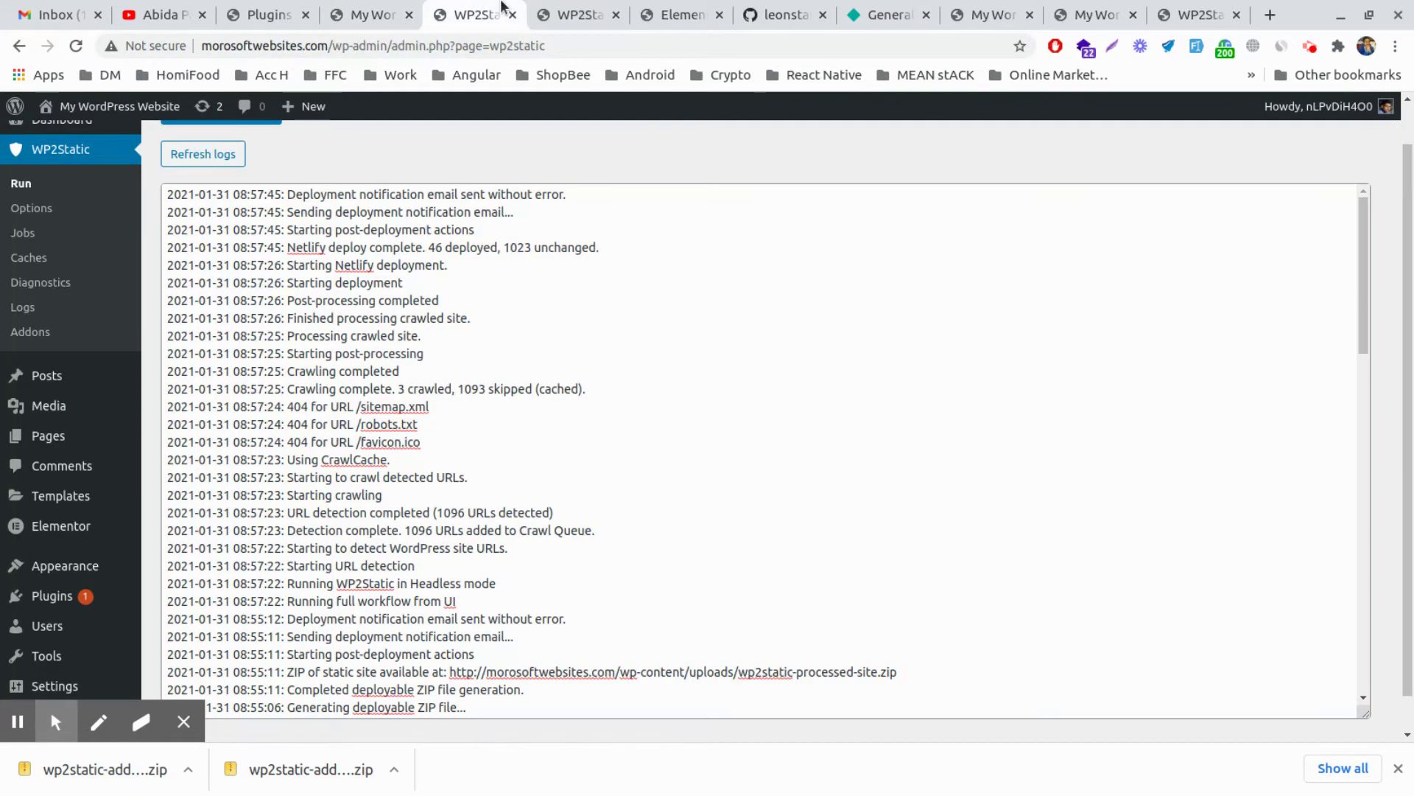
pyautogui.click(573, 14)
# Publish the hero heading 'Safe and secure Auto Loans- test' with Elementor's UPDATE
pyautogui.click(678, 14)
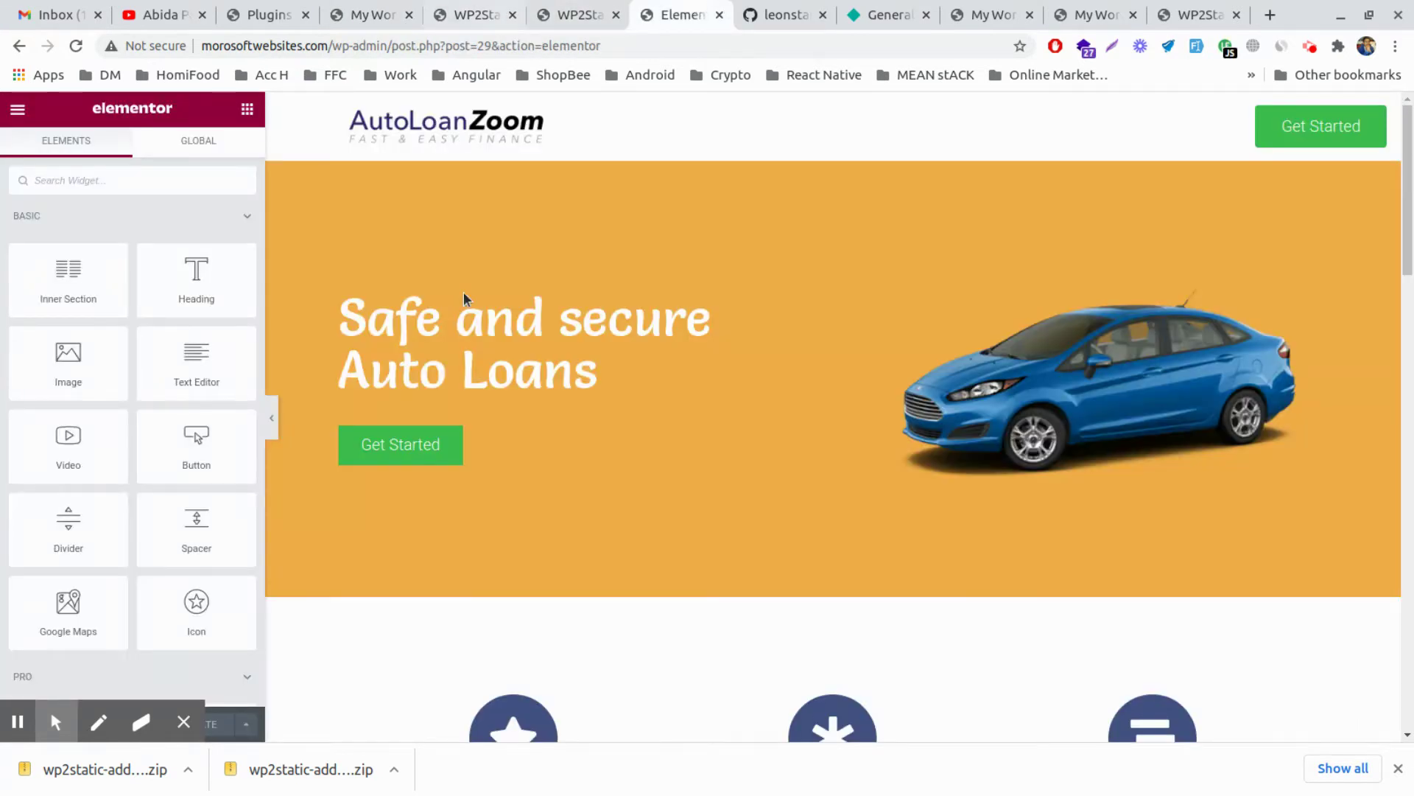
pyautogui.click(613, 381)
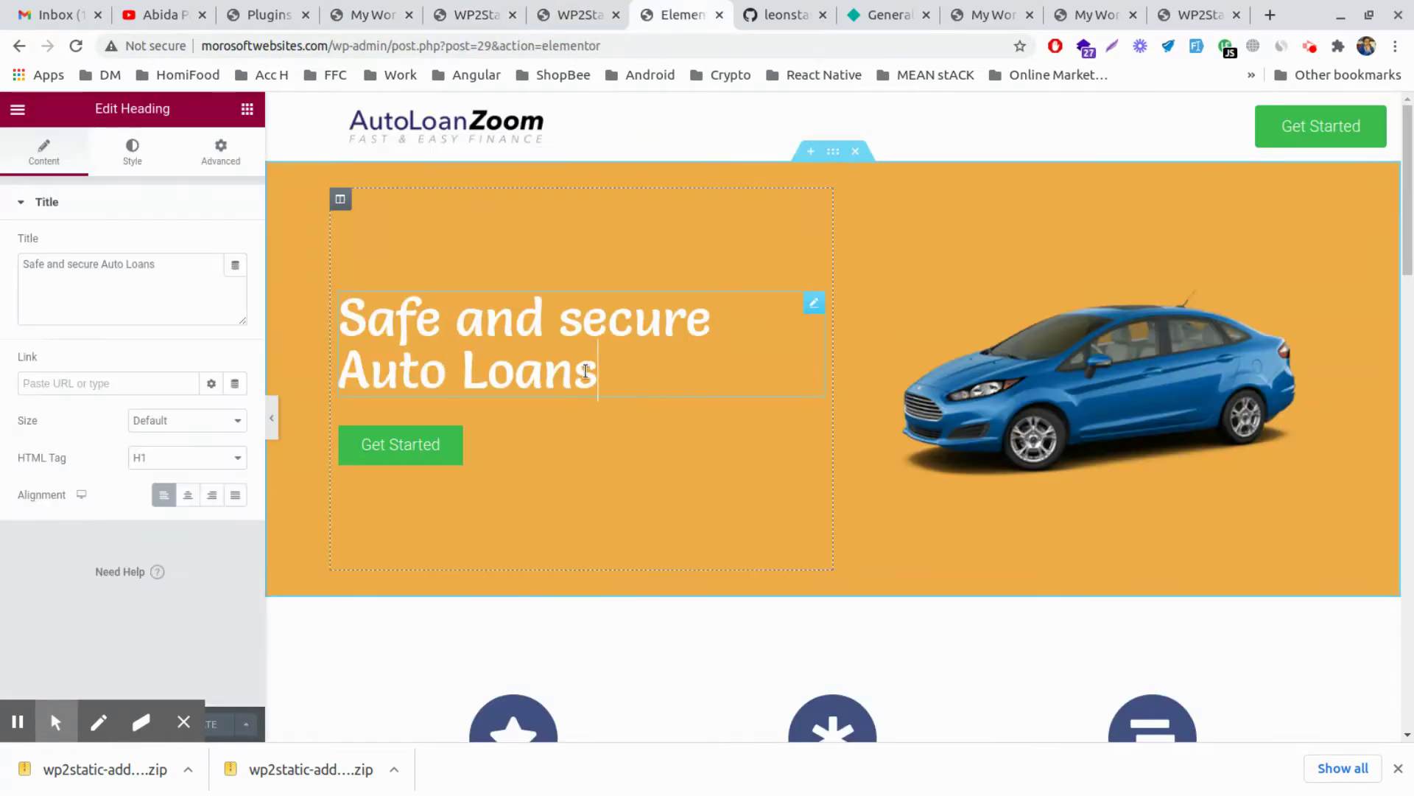
pyautogui.write('- ')
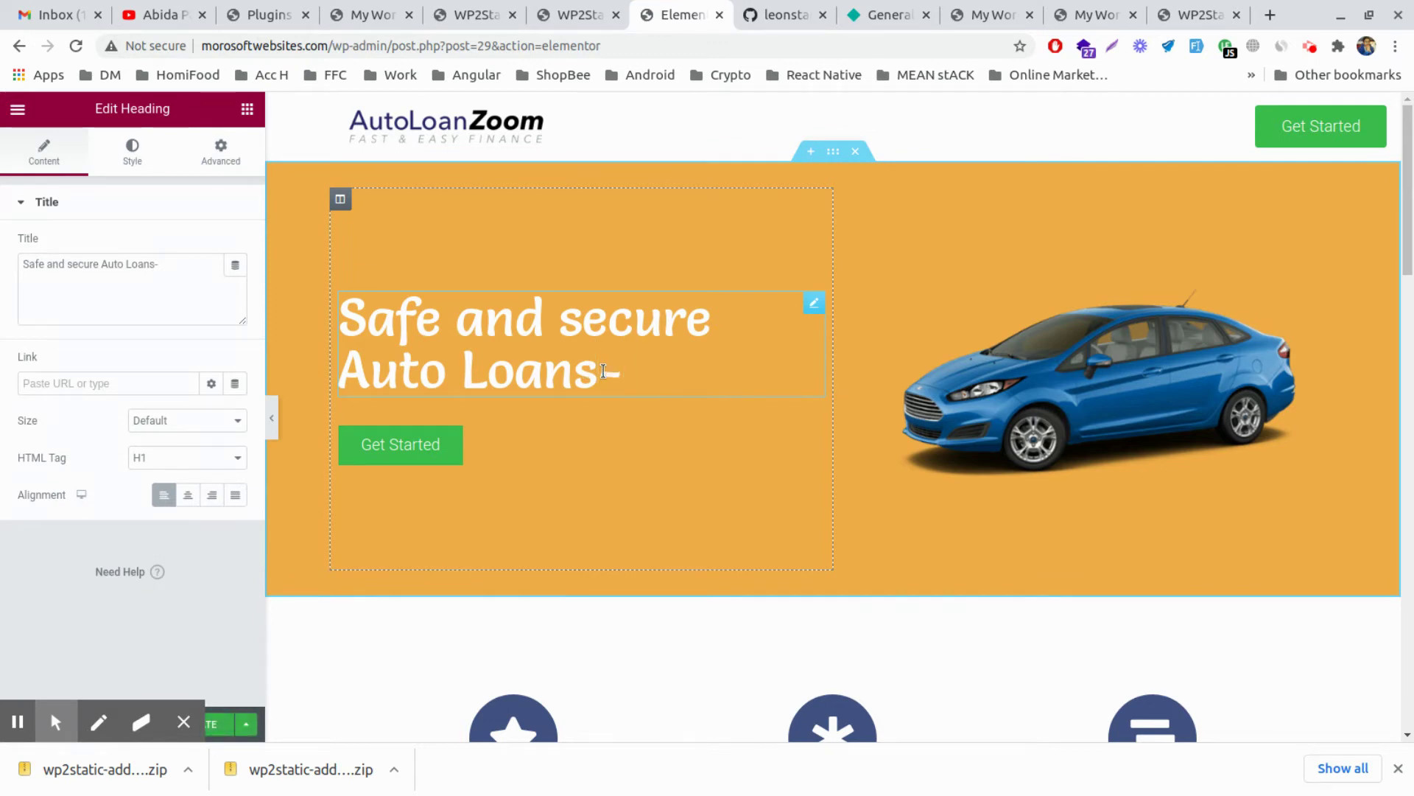
pyautogui.write('test')
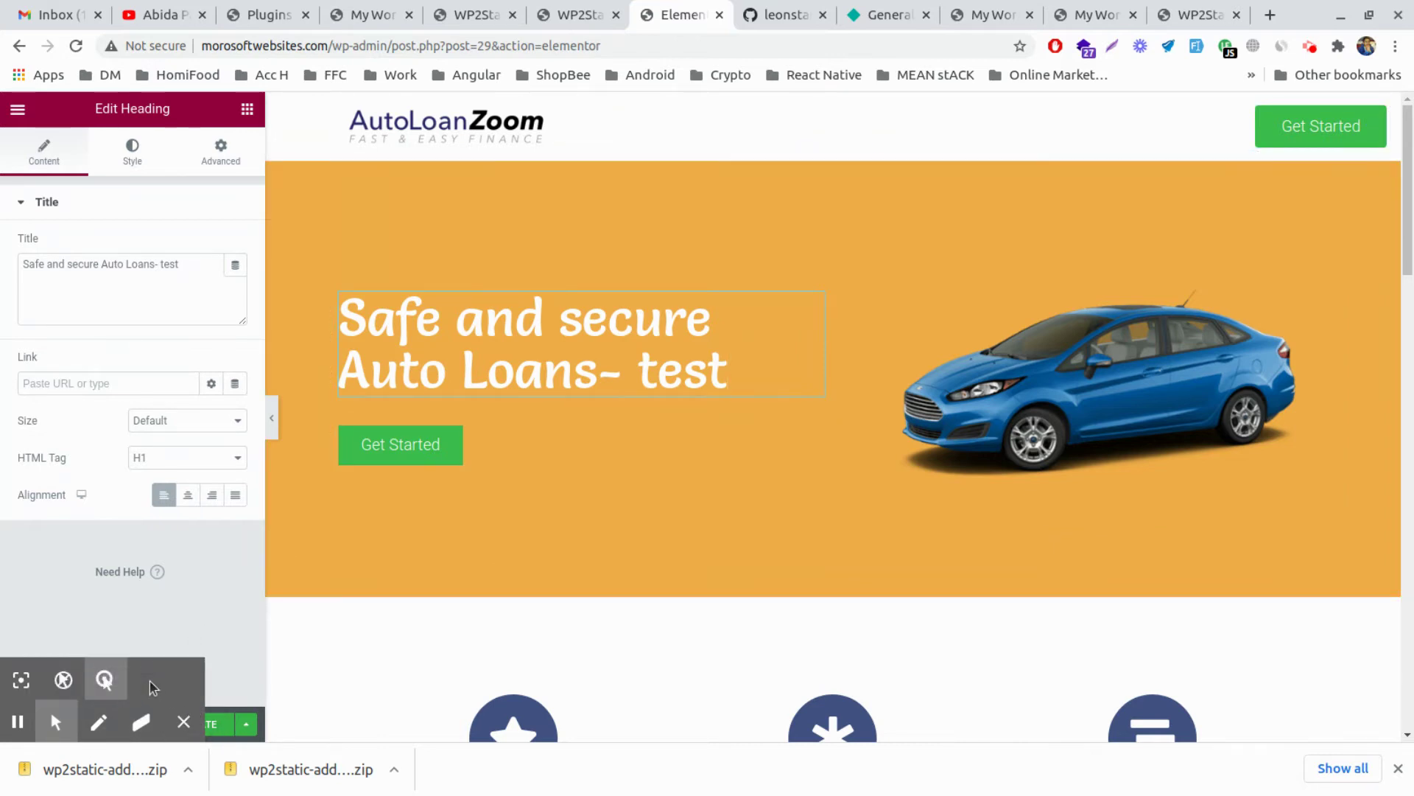
pyautogui.click(224, 722)
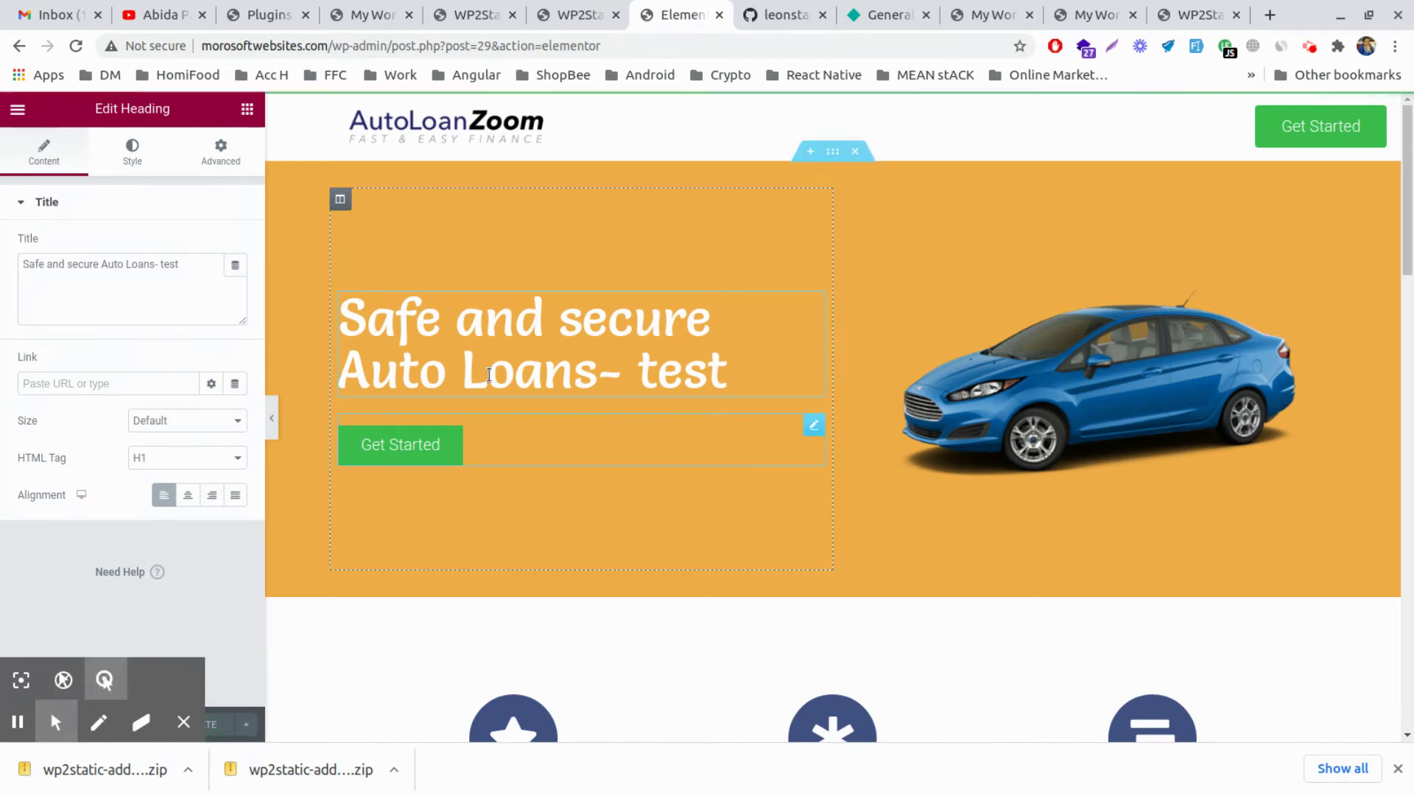
pyautogui.scroll(-2, 450, 415)
pyautogui.scroll(3, 560, 227)
pyautogui.scroll(2, 449, 331)
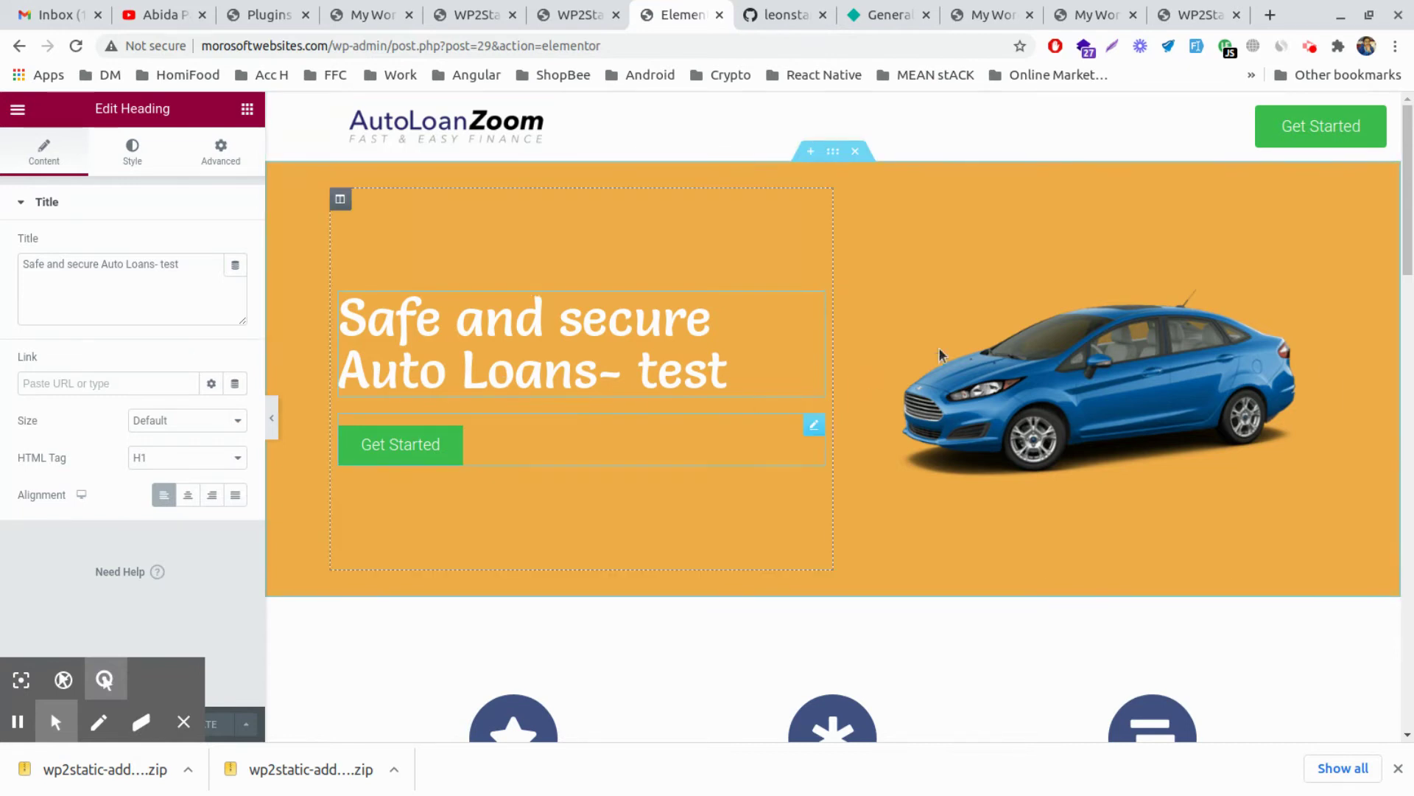
# Reload the live homepage and confirm its hero heading ends with 'test'
pyautogui.click(269, 14)
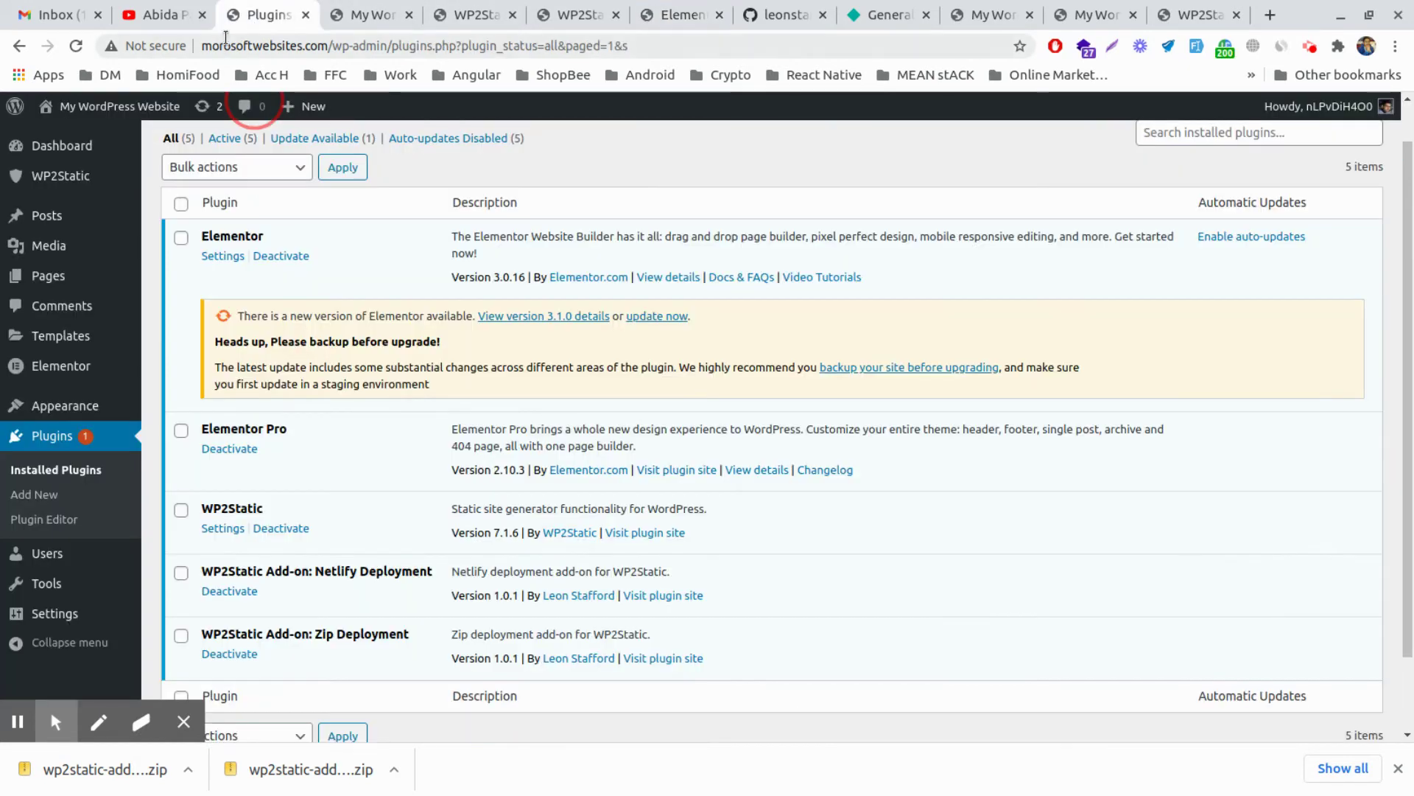
pyautogui.click(372, 14)
pyautogui.click(266, 45)
pyautogui.press('Return')
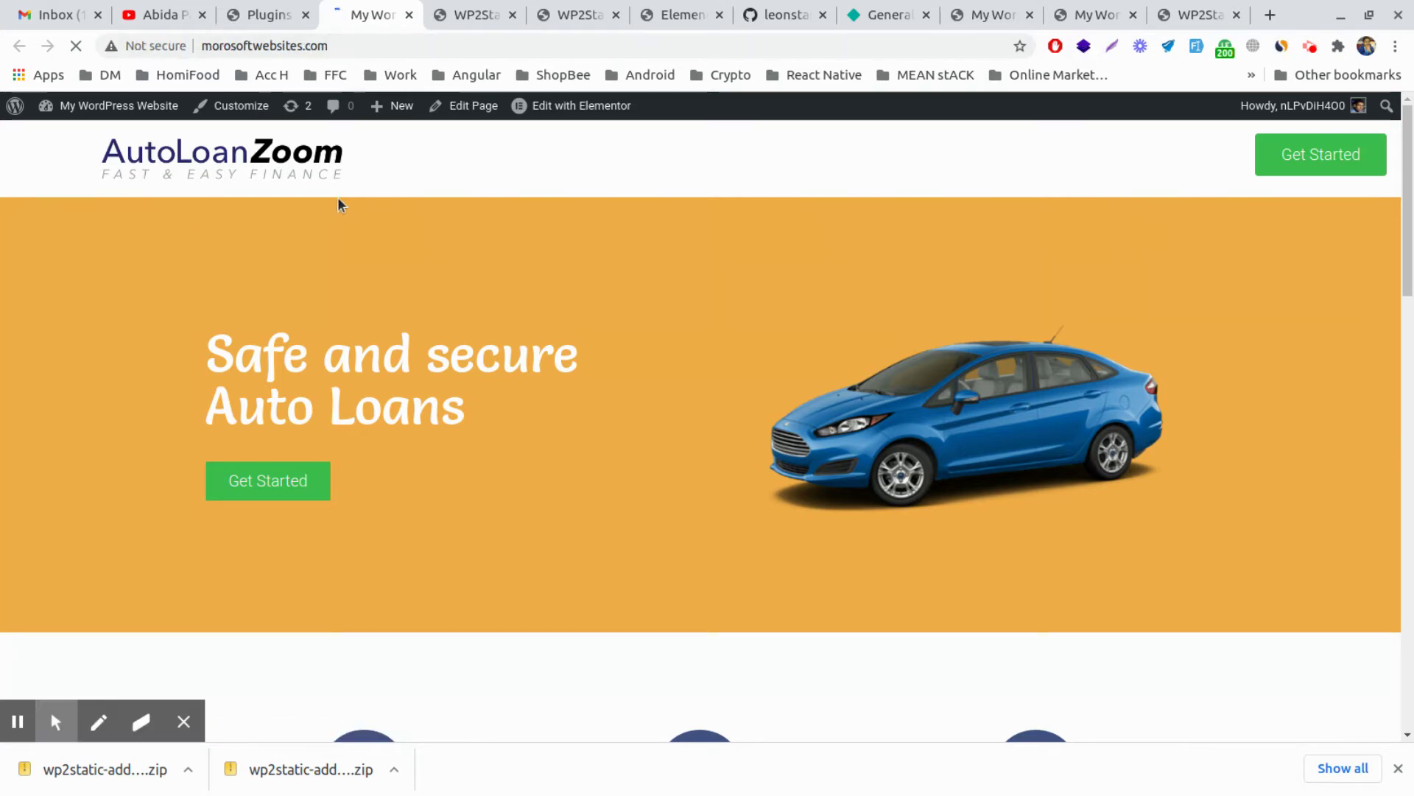
pyautogui.moveTo(506, 409); pyautogui.dragTo(604, 374)
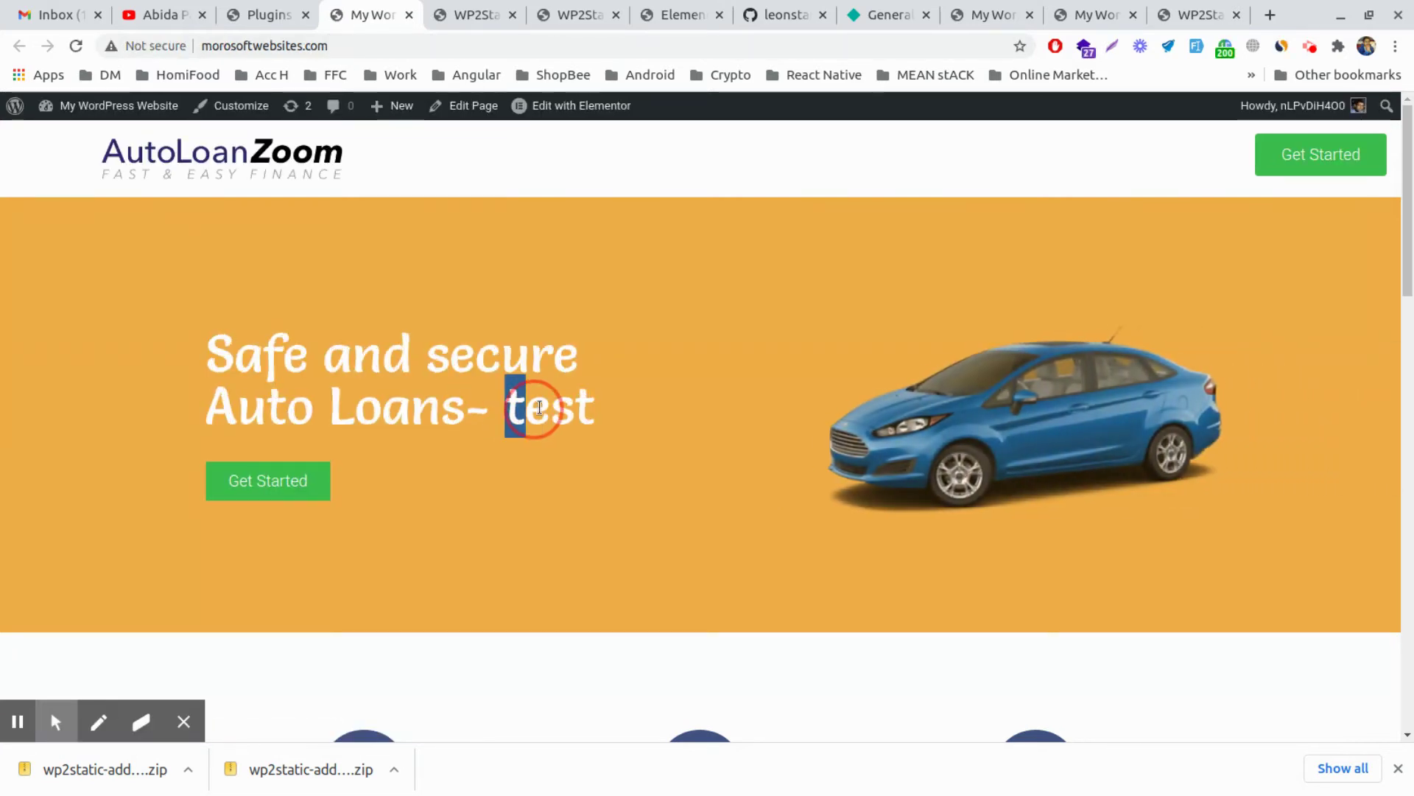
pyautogui.click(579, 14)
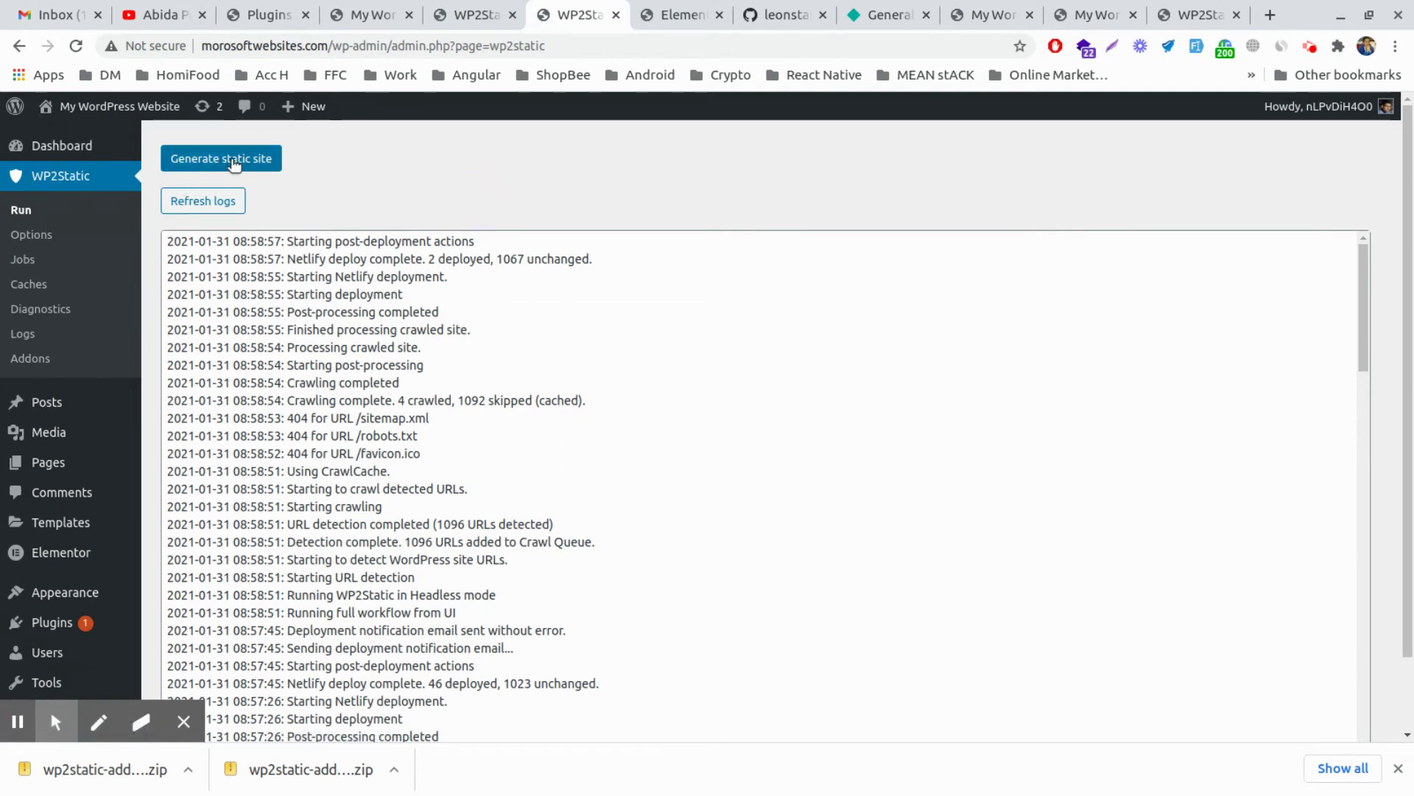
# Run Generate static site and refresh the logs to show the new 09:21 run
pyautogui.click(233, 162)
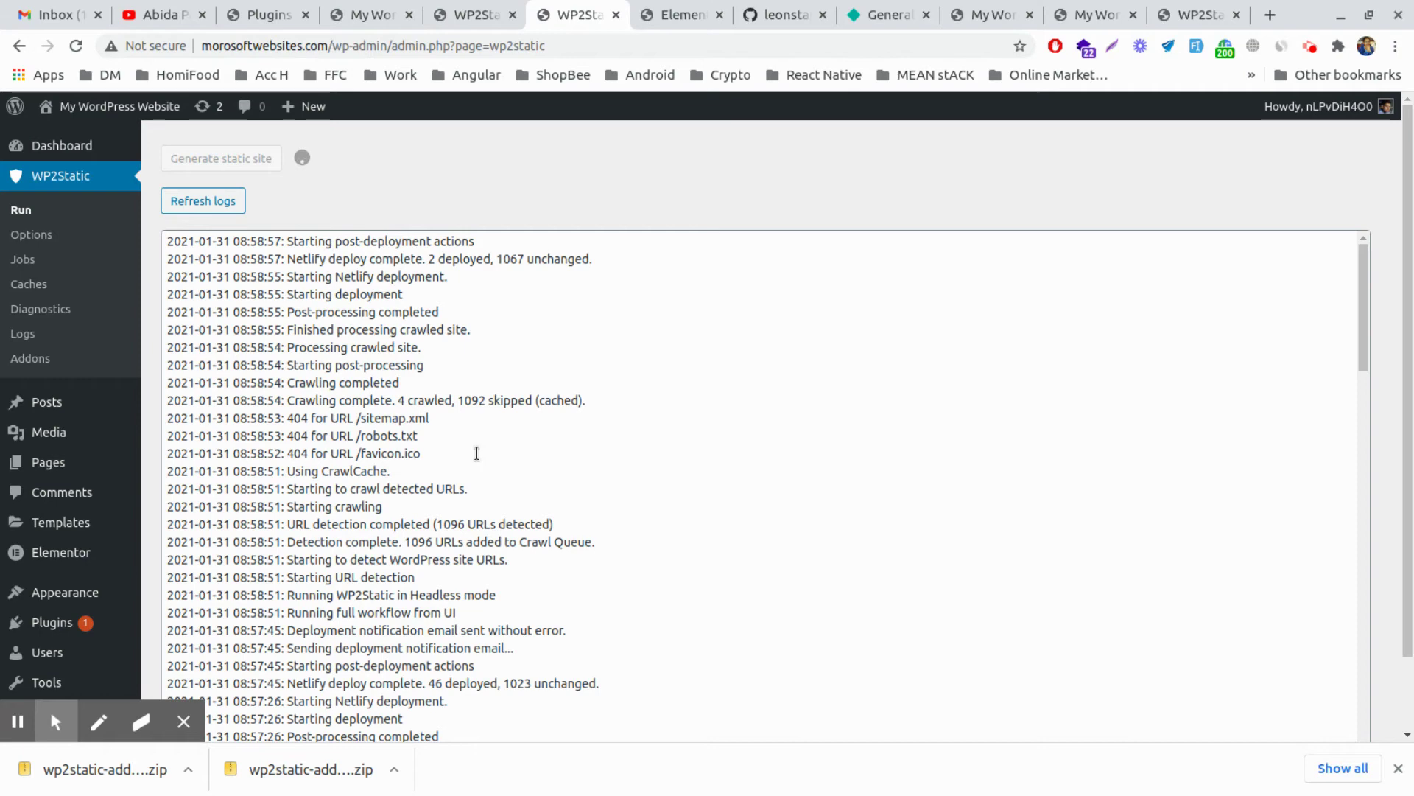
pyautogui.moveTo(1364, 278); pyautogui.dragTo(1365, 331)
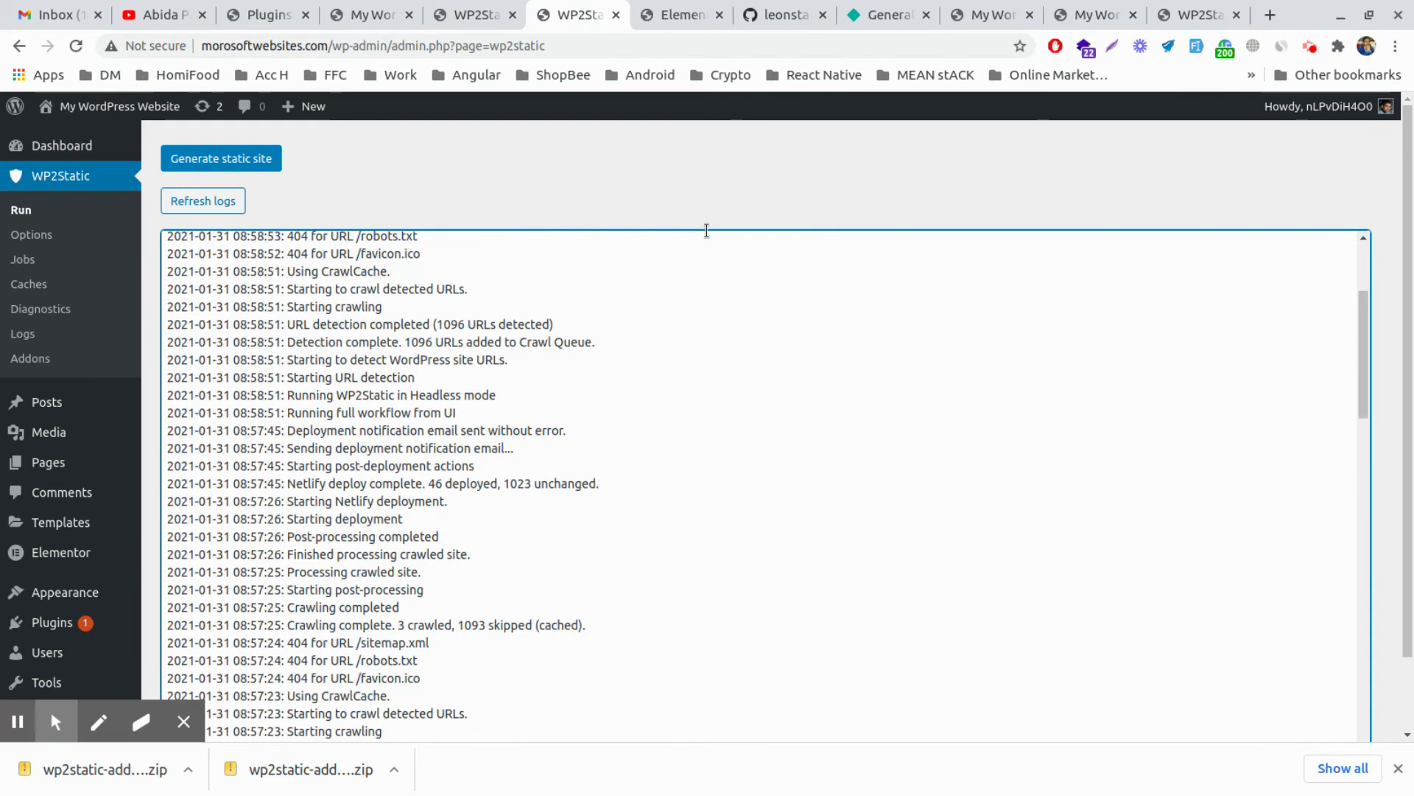
pyautogui.click(202, 200)
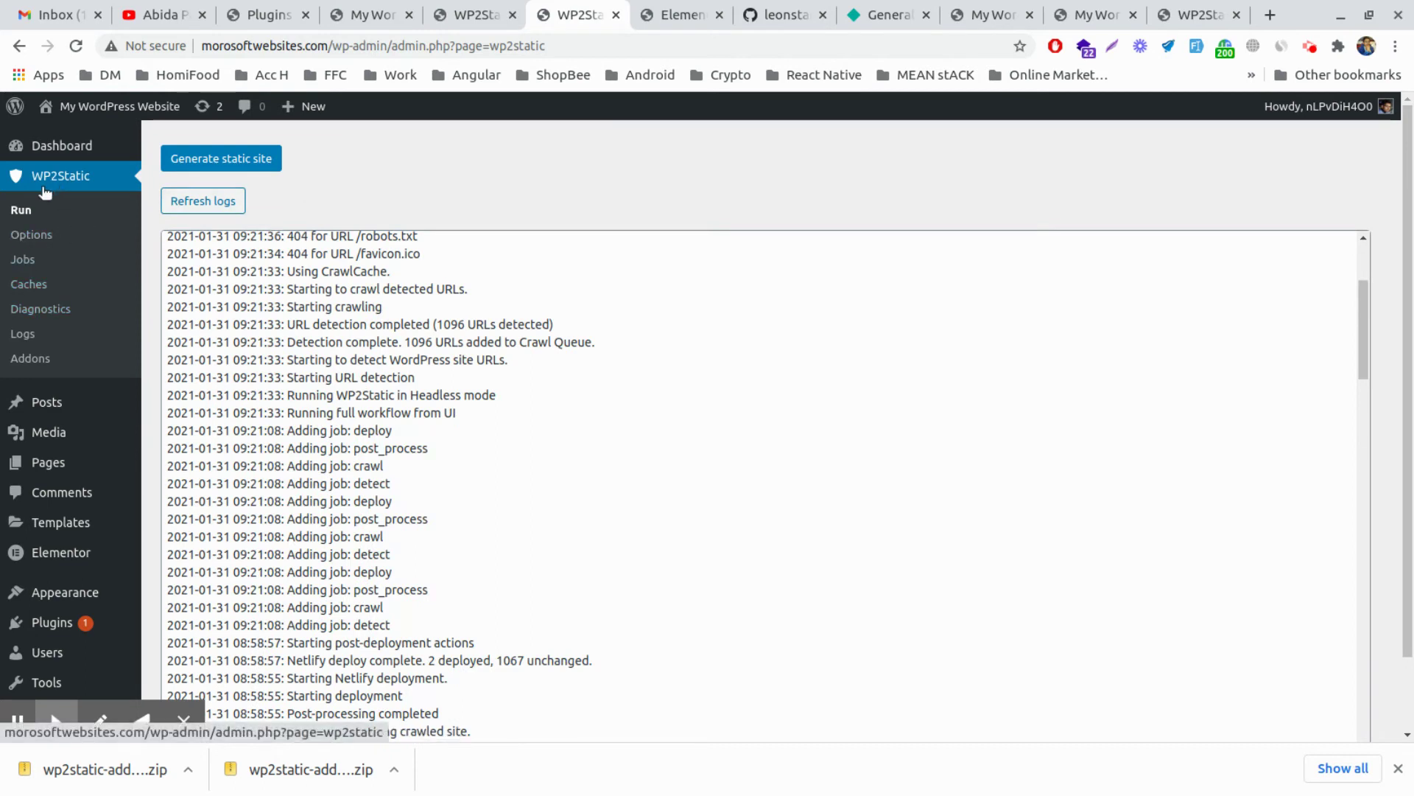
pyautogui.click(30, 234)
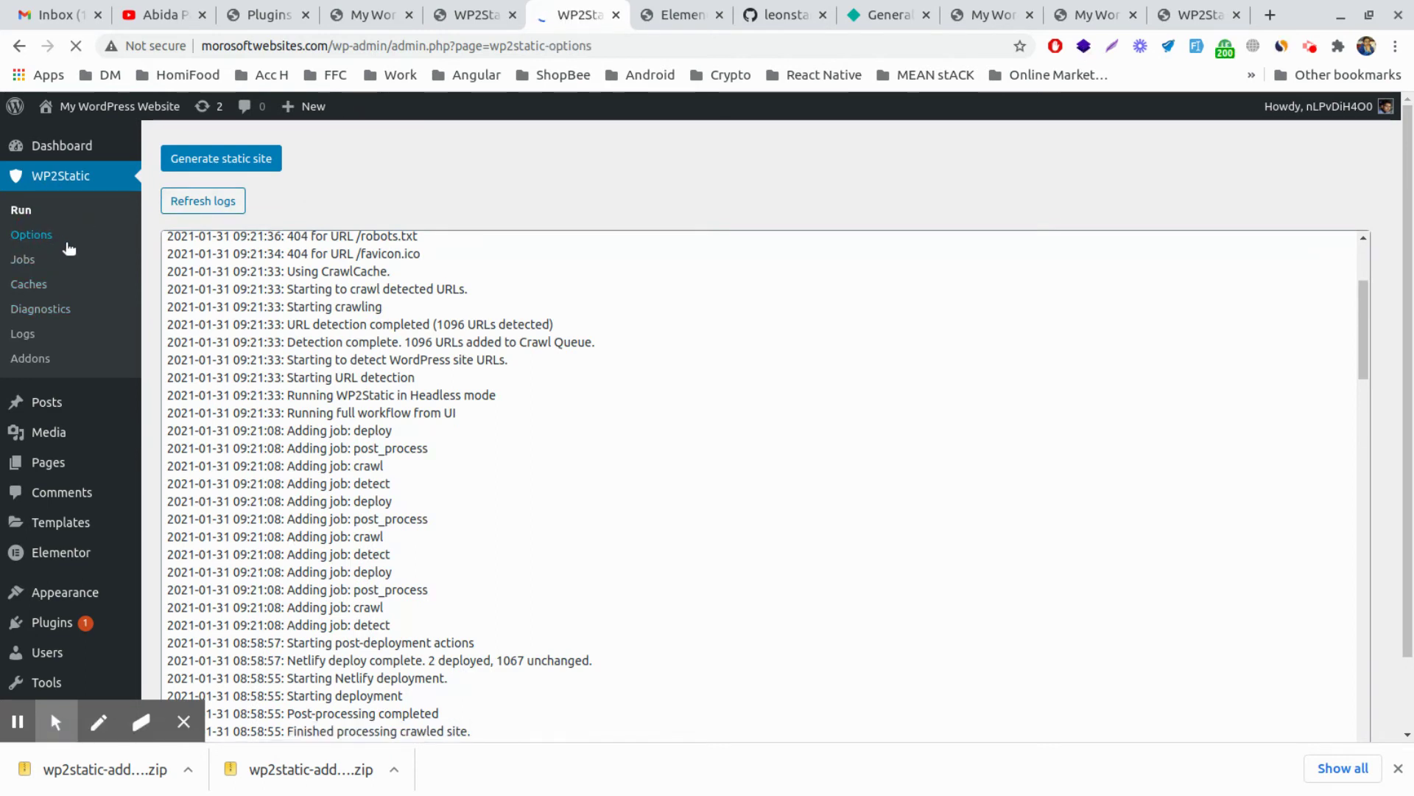
pyautogui.scroll(-2, 914, 392)
pyautogui.scroll(-1, 915, 392)
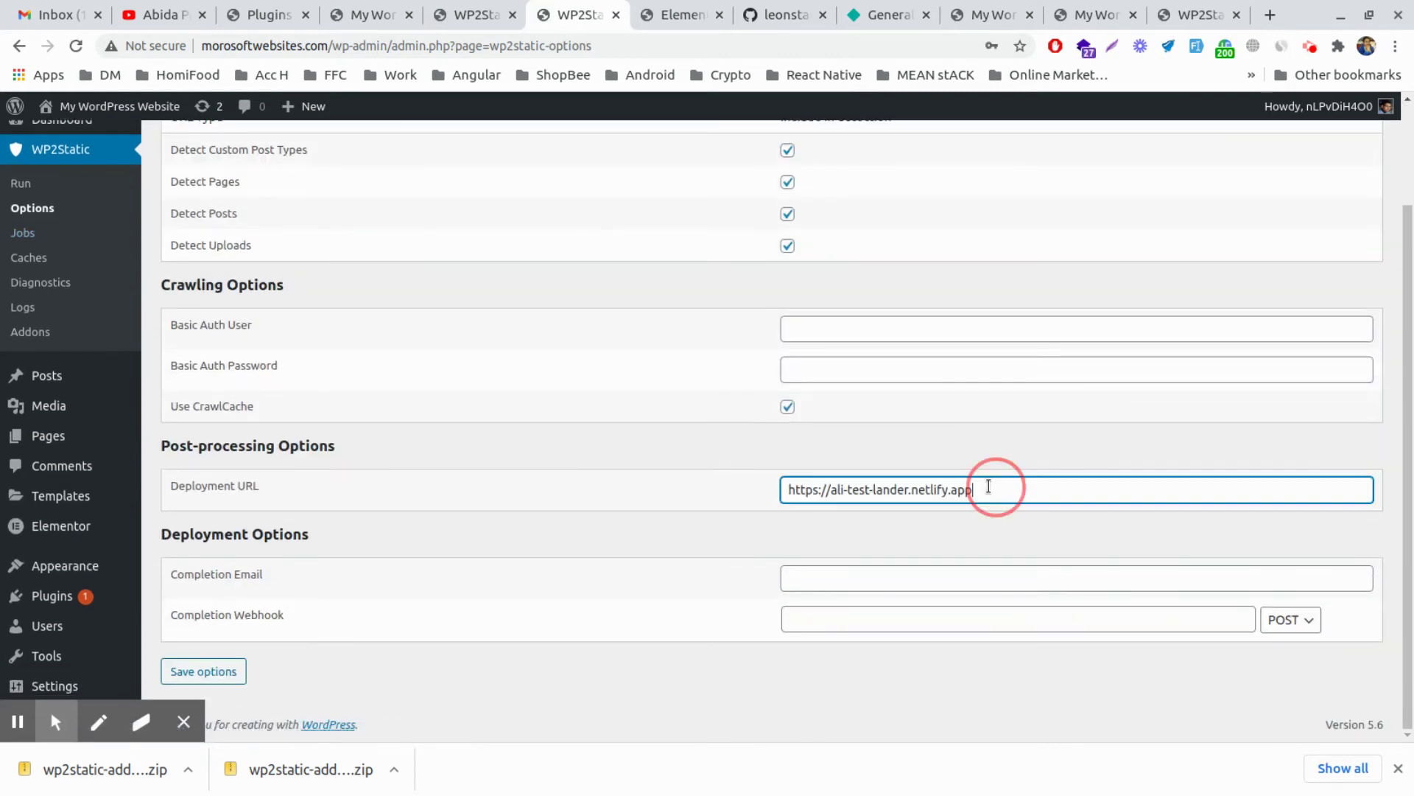
pyautogui.moveTo(994, 488); pyautogui.dragTo(754, 487)
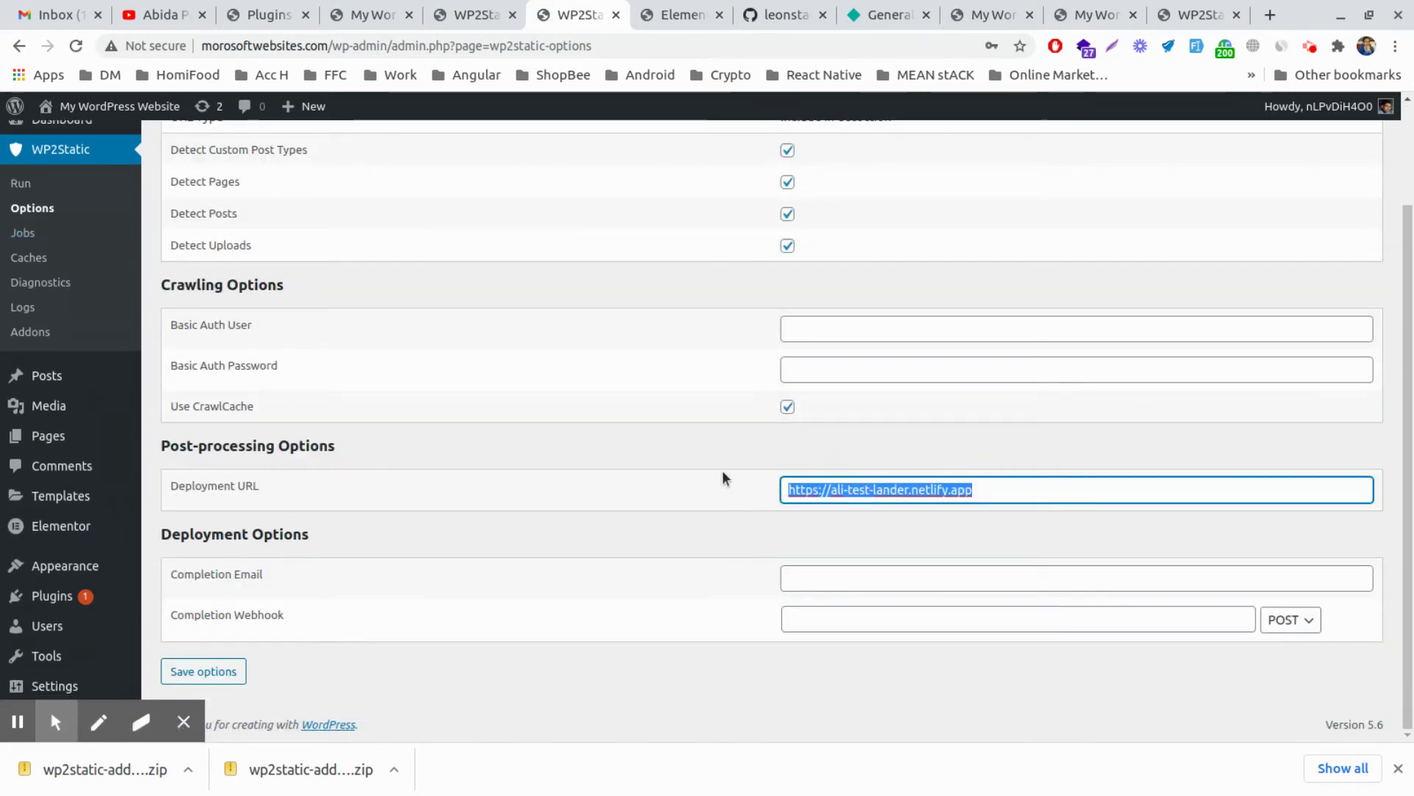
pyautogui.click(1010, 490)
pyautogui.moveTo(1003, 491); pyautogui.dragTo(763, 490)
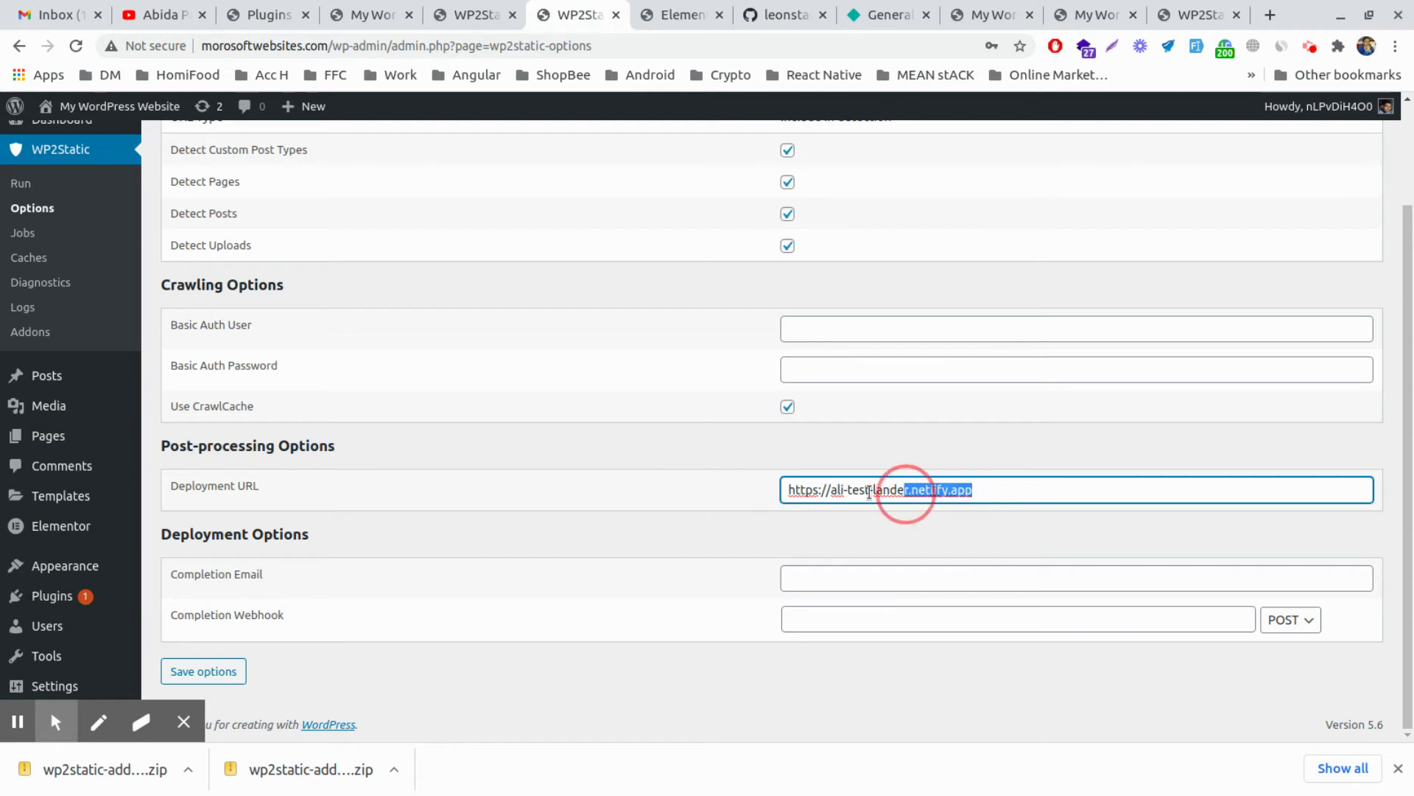
pyautogui.click(37, 334)
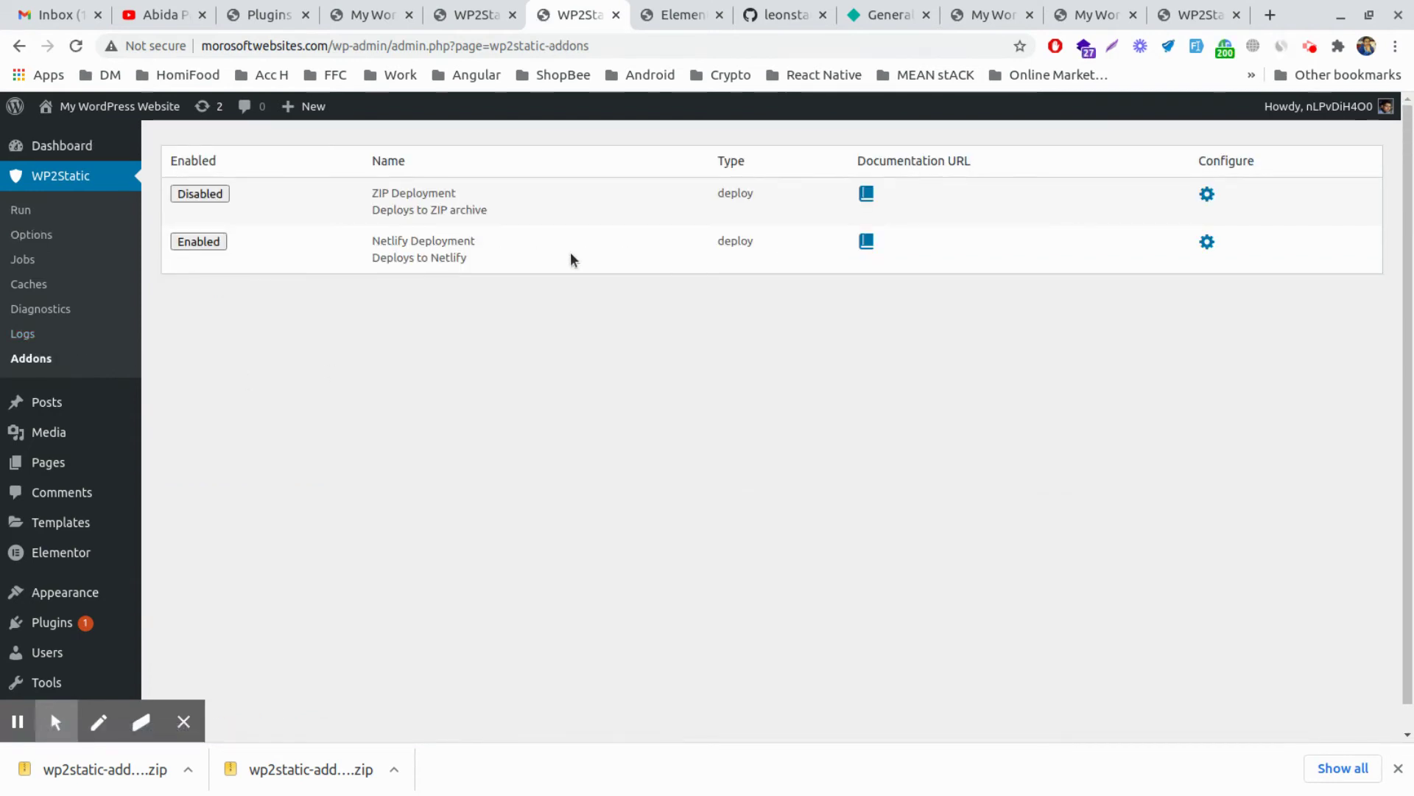
# Check the Netlify Deployment add-on's saved Site ID and access token against Netlify
pyautogui.click(1206, 241)
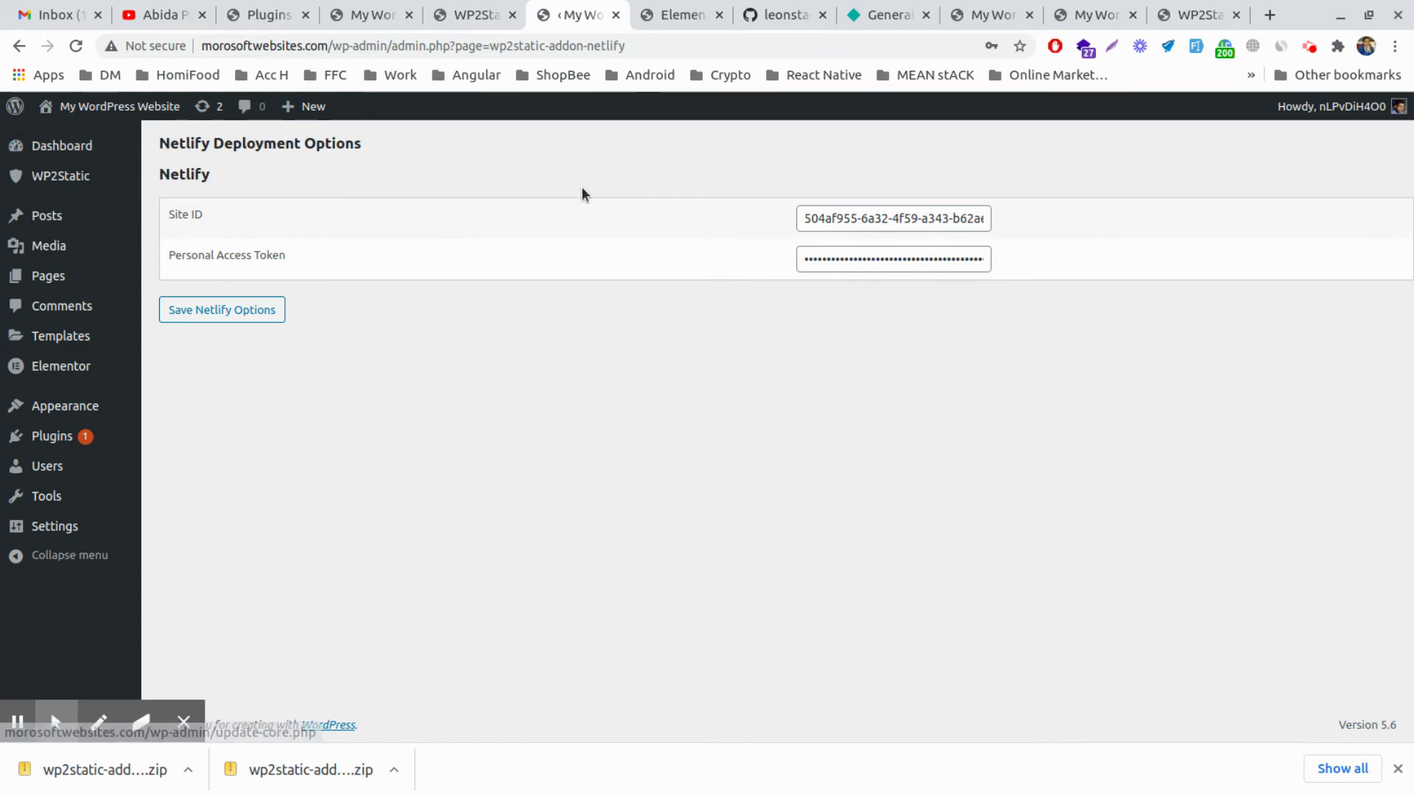
pyautogui.click(890, 14)
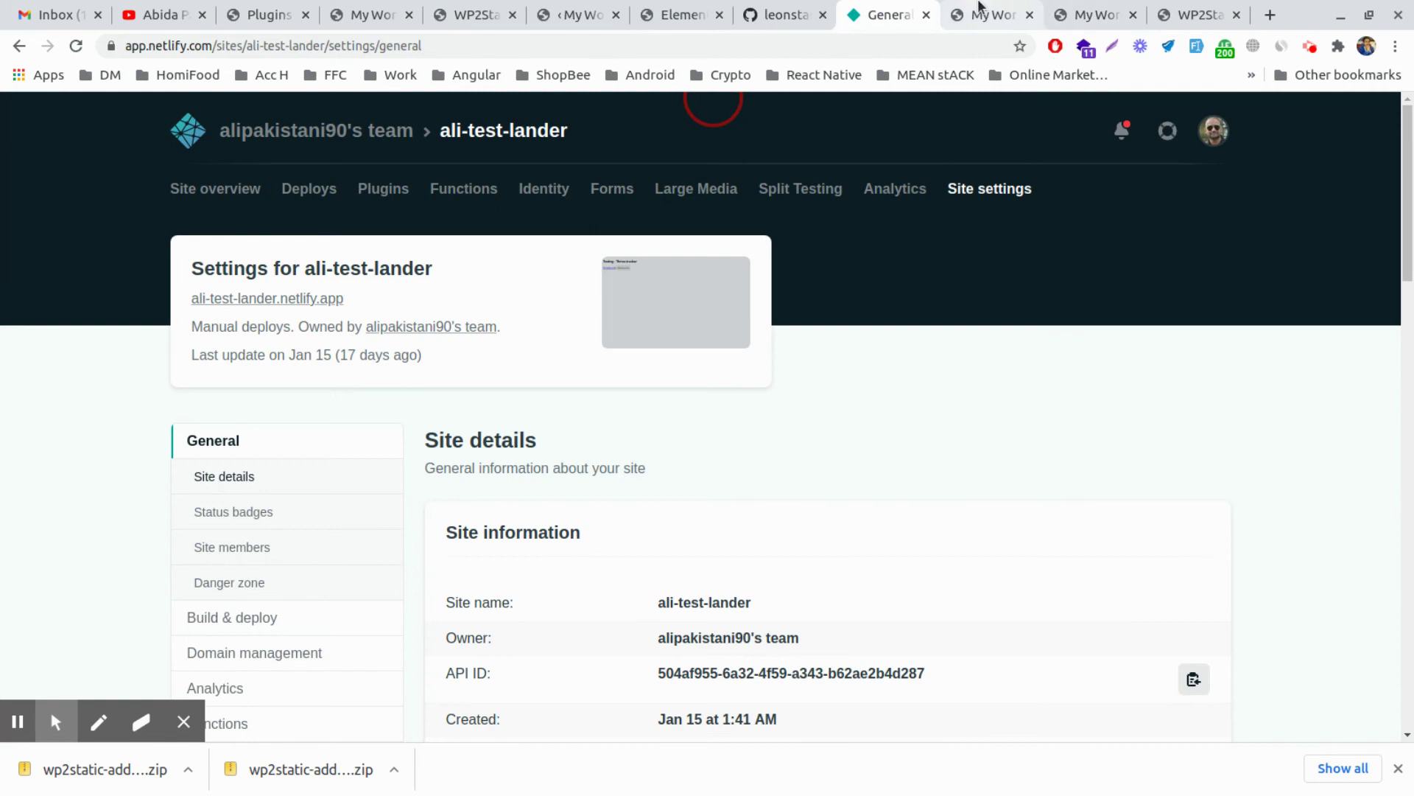
# Reload ali-test-lander.netlify.app and confirm the heading reads 'Safe and secure Auto Loans- test'
pyautogui.click(992, 14)
pyautogui.scroll(3, 707, 398)
pyautogui.click(1094, 14)
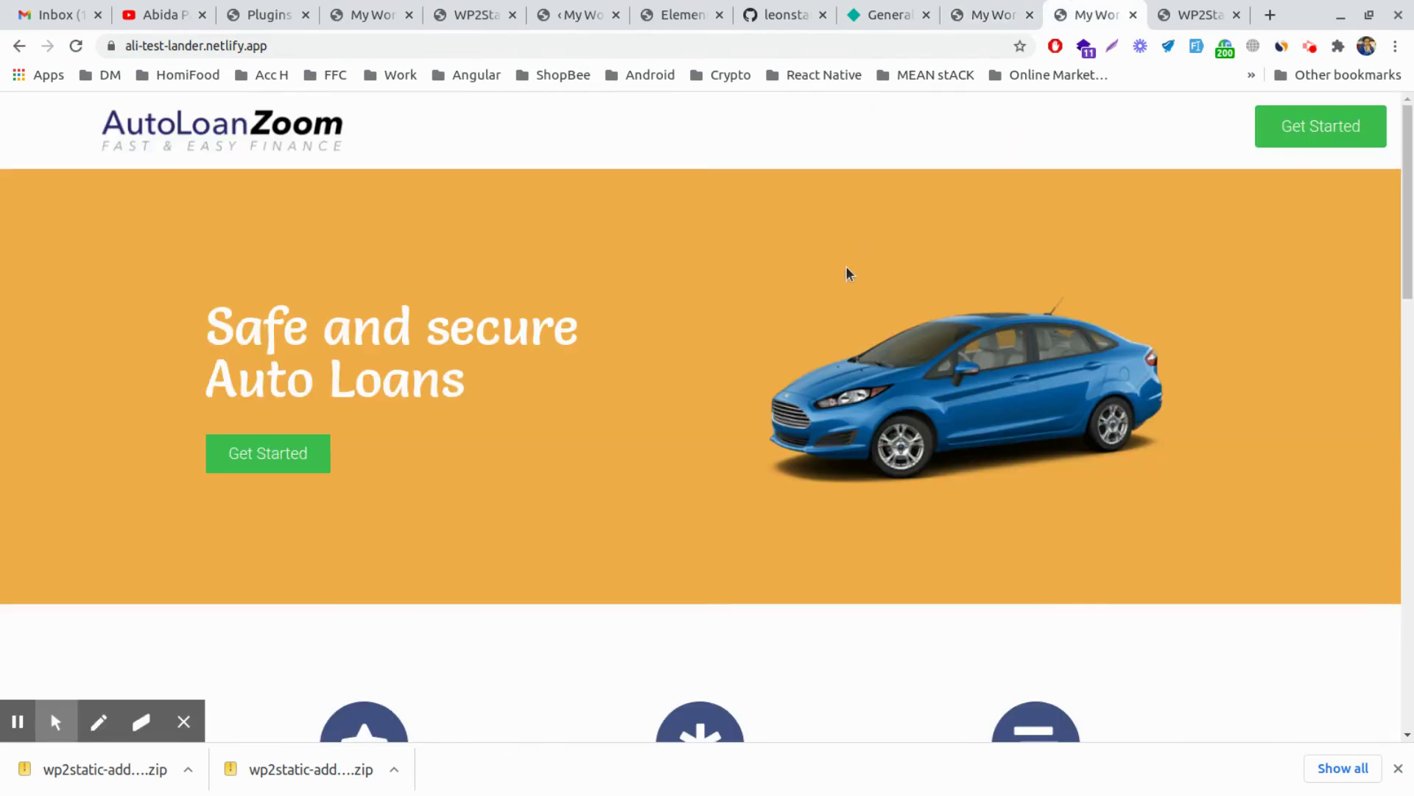
pyautogui.moveTo(267, 45); pyautogui.dragTo(86, 31)
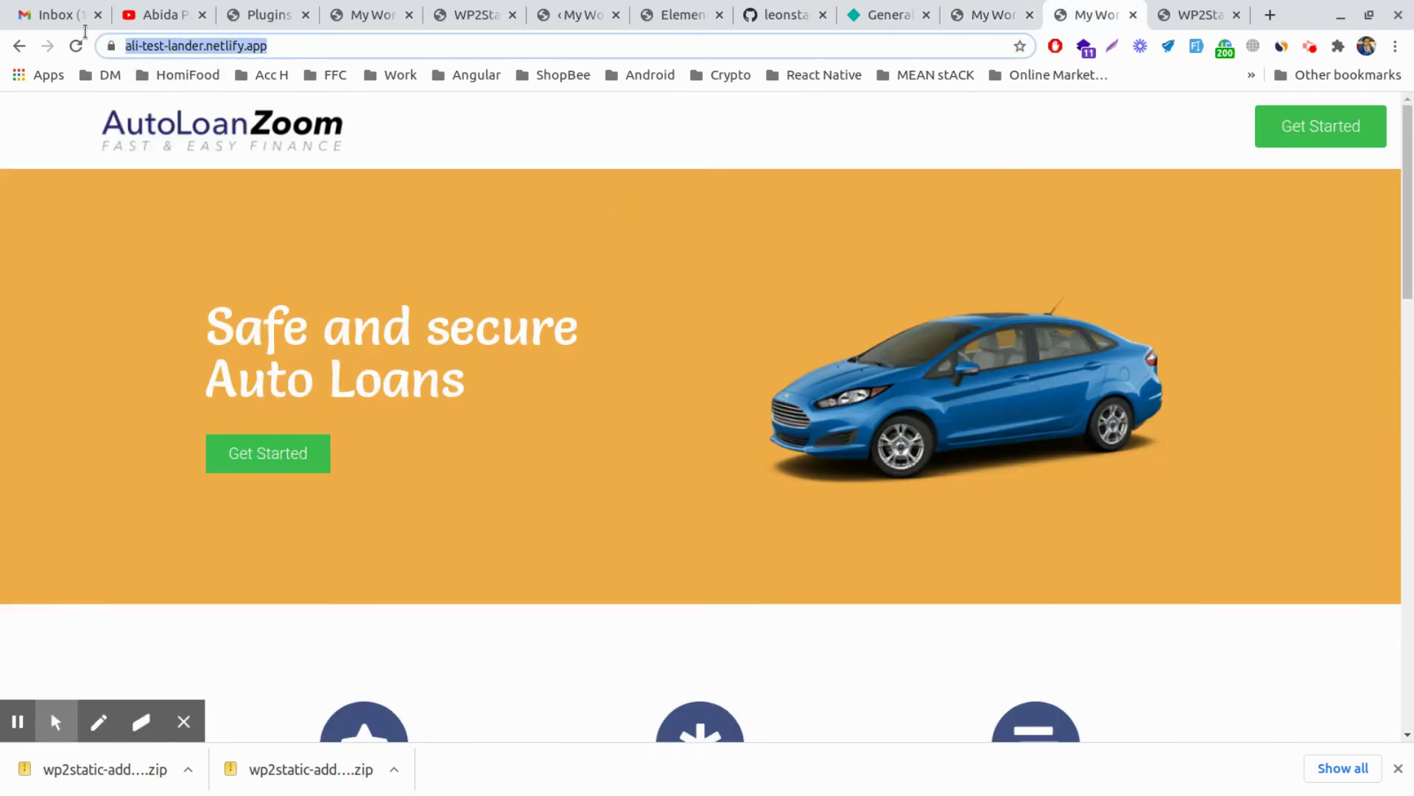
pyautogui.press('Return')
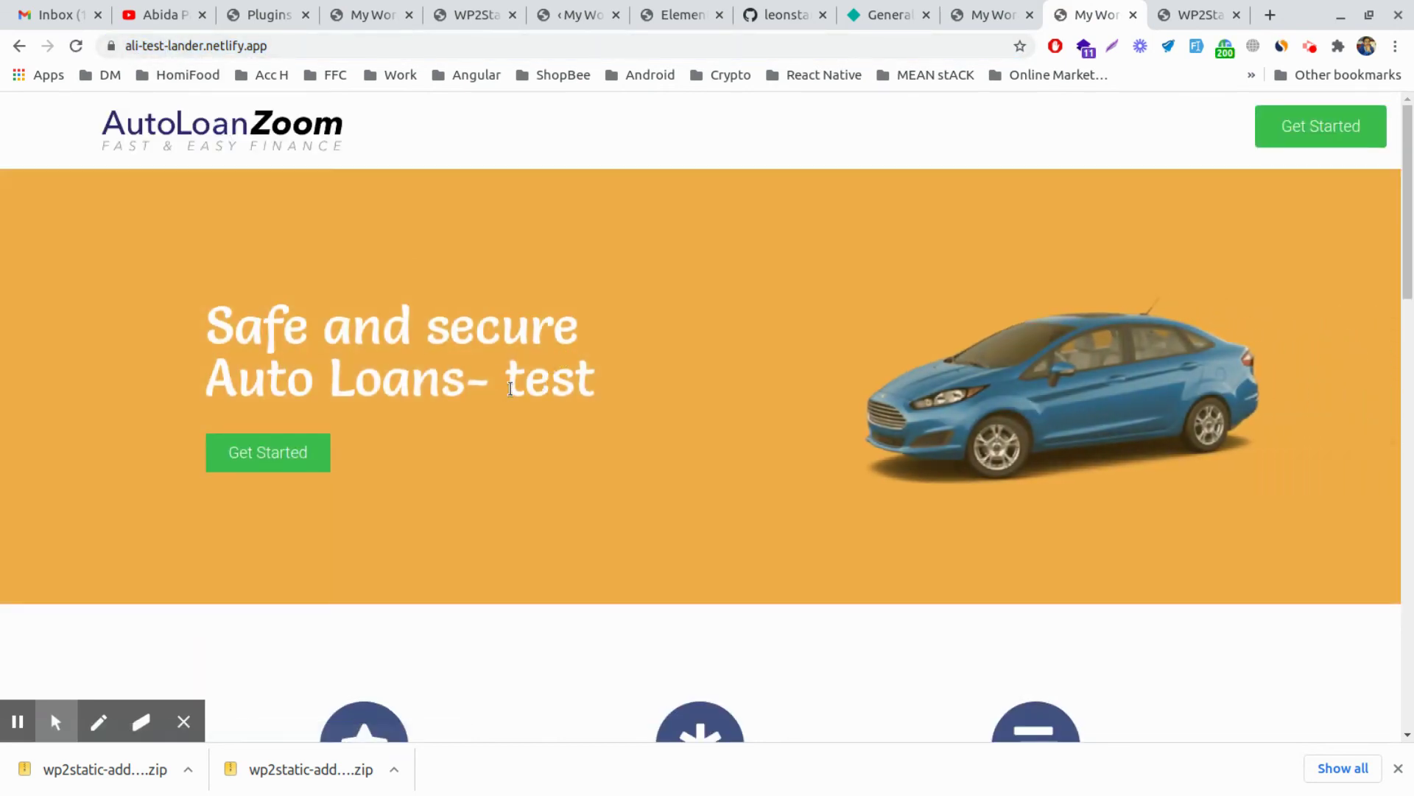
pyautogui.doubleClick(511, 381)
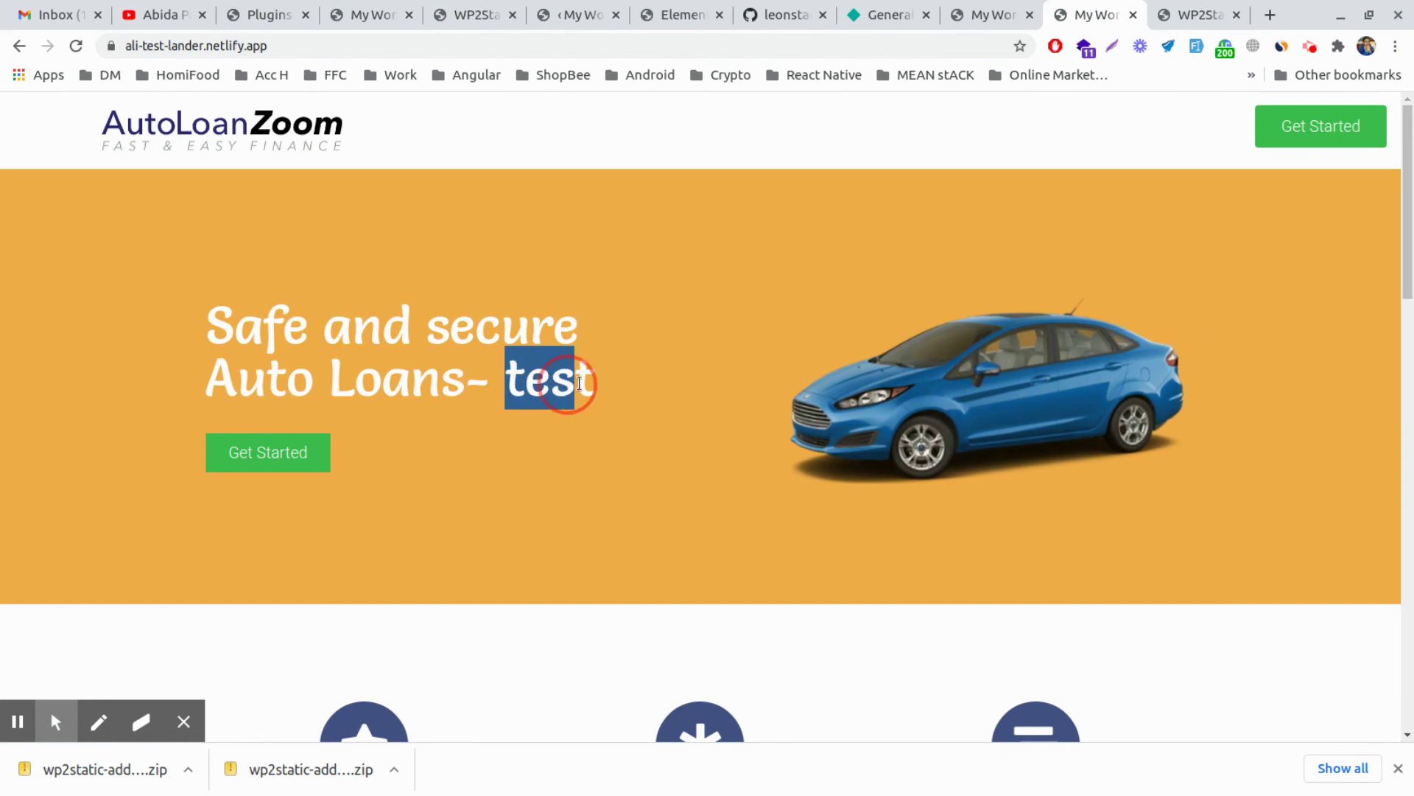
pyautogui.click(296, 46)
pyautogui.moveTo(296, 45); pyautogui.dragTo(139, 46)
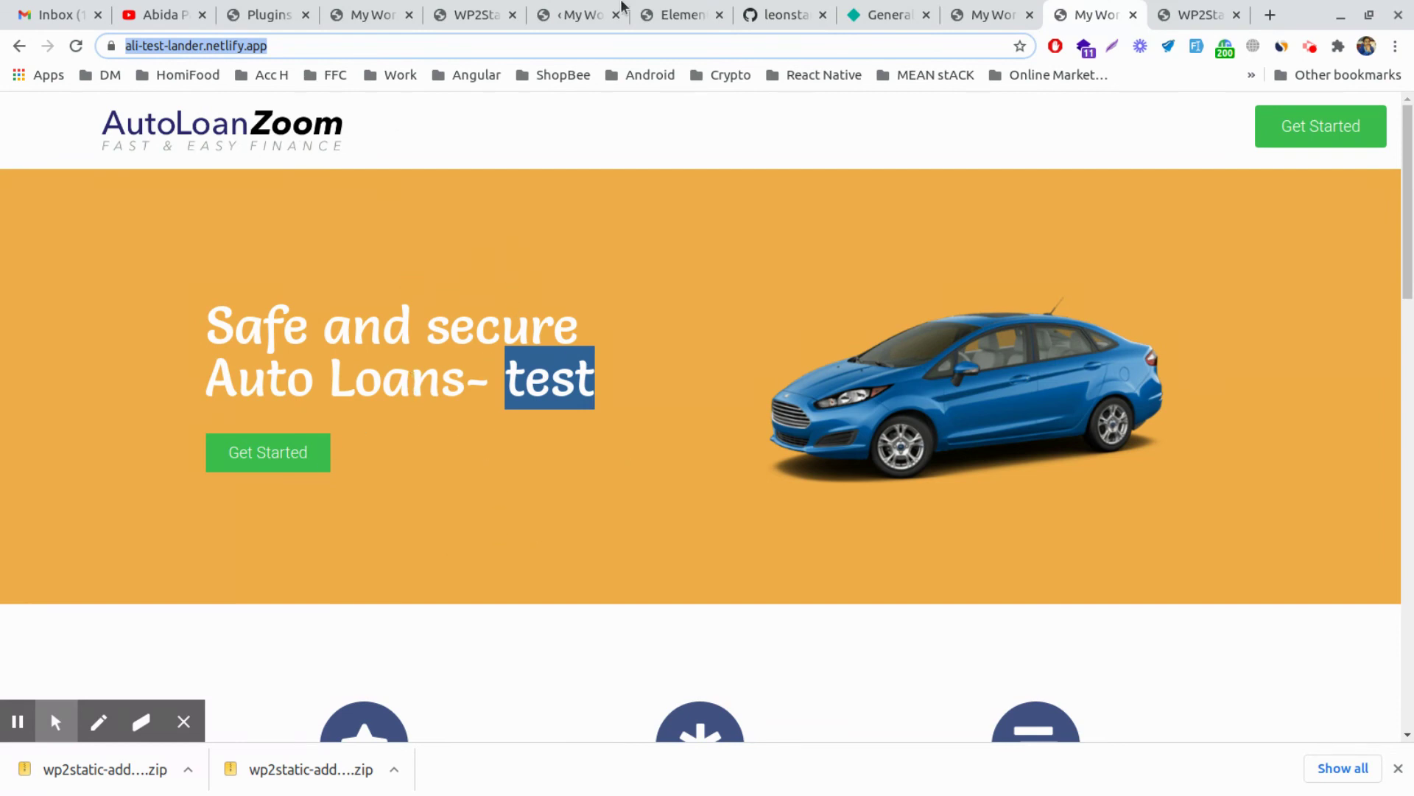
pyautogui.click(1199, 14)
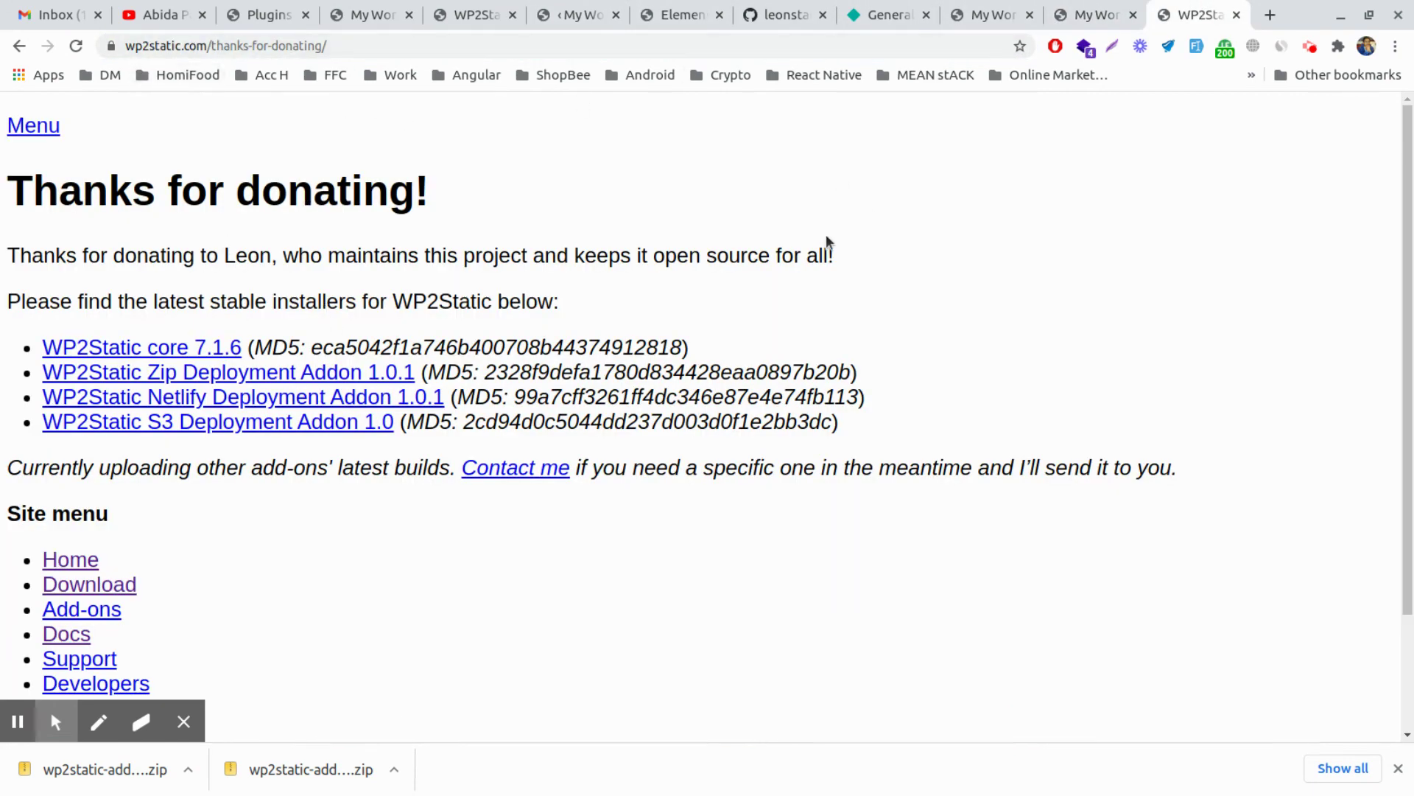
# Switch from the wp2static GitHub tab back to the Elementor editor showing 'Safe and secure Auto Loans- test'
pyautogui.click(784, 14)
pyautogui.click(683, 14)
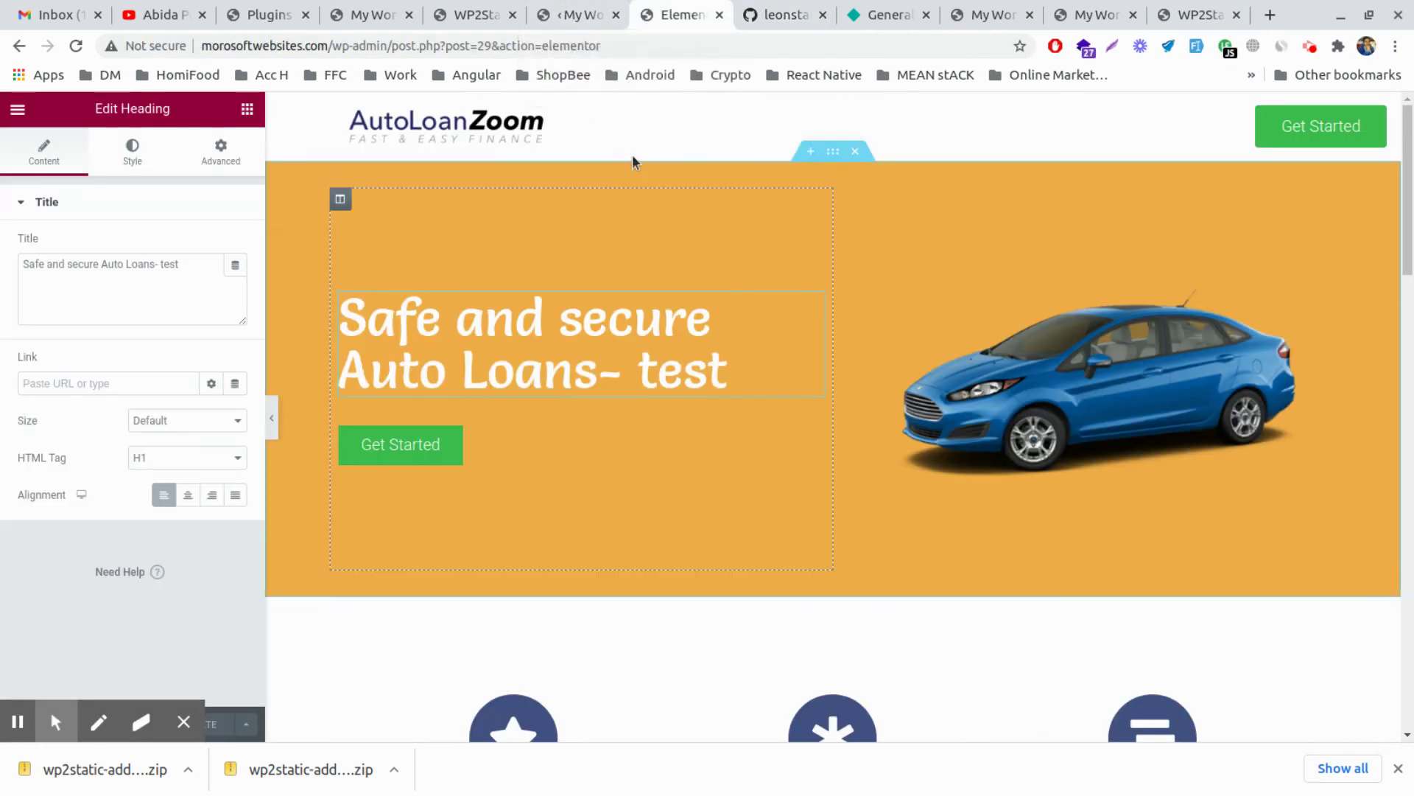